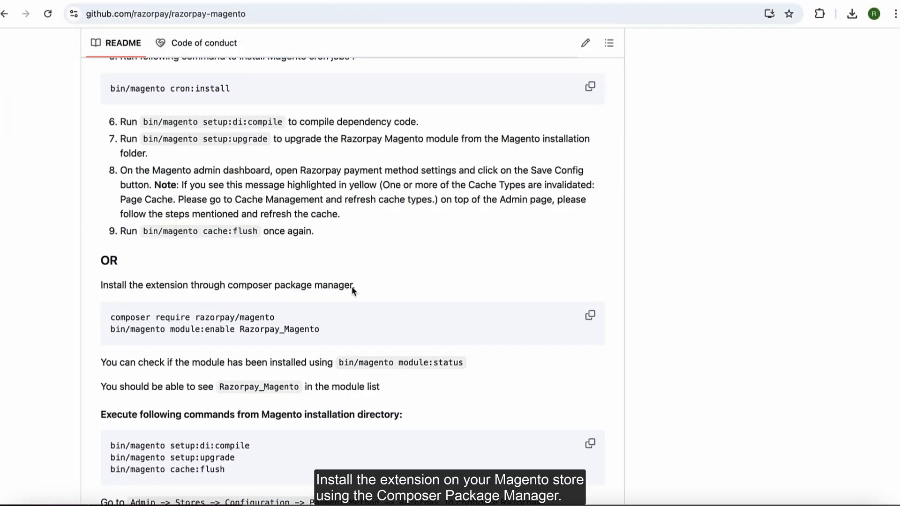
# Step: Install the razorpay/magento package with 'composer require razorpay/magento'
pyautogui.moveTo(355, 286); pyautogui.dragTo(101, 286)
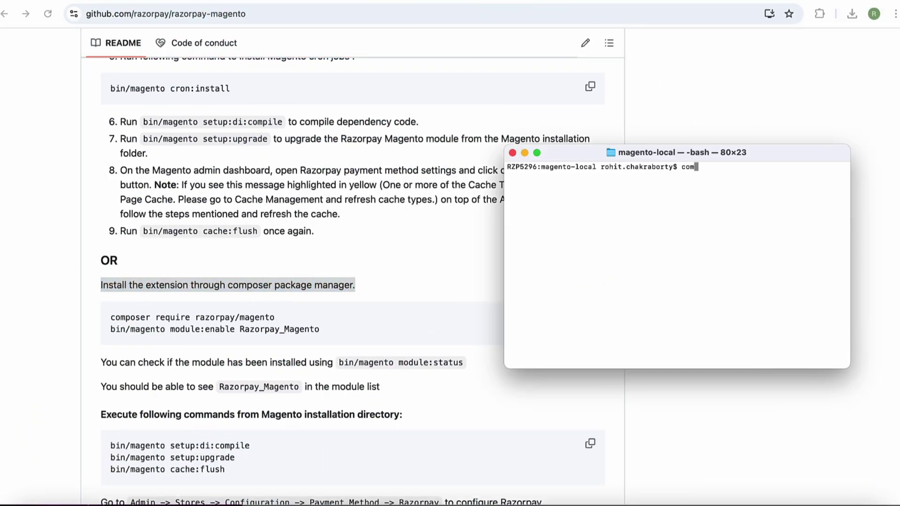
pyautogui.write('poser require razorpa')
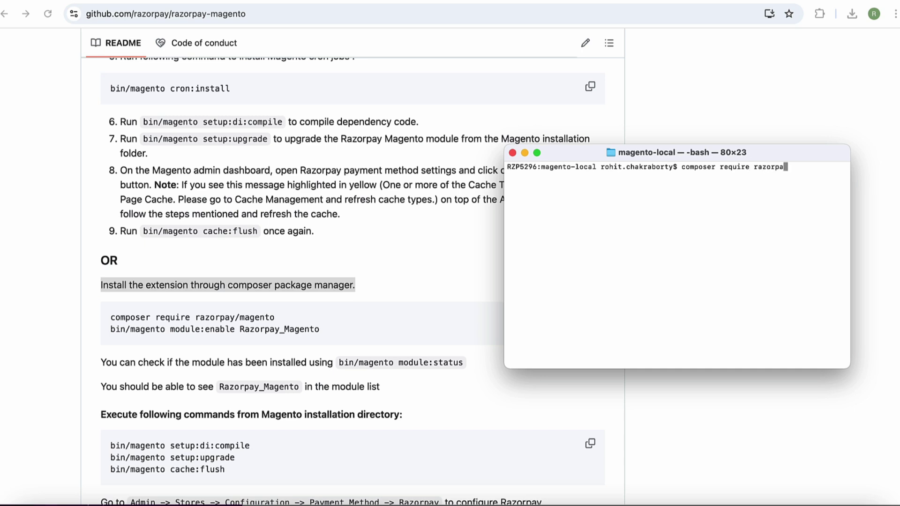
pyautogui.write('y/magento')
pyautogui.press('Return')
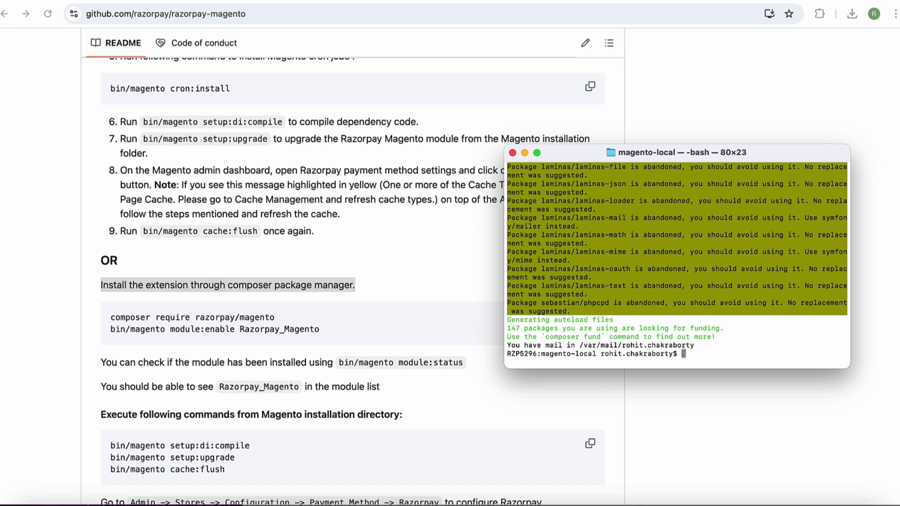
# Step: Enable the Razorpay_Magento module with 'php -dmemory_limit=-1 bin/magento module:enable Razorpay_Magento'
pyautogui.write('php -dmemory_limit=-1 bin/')
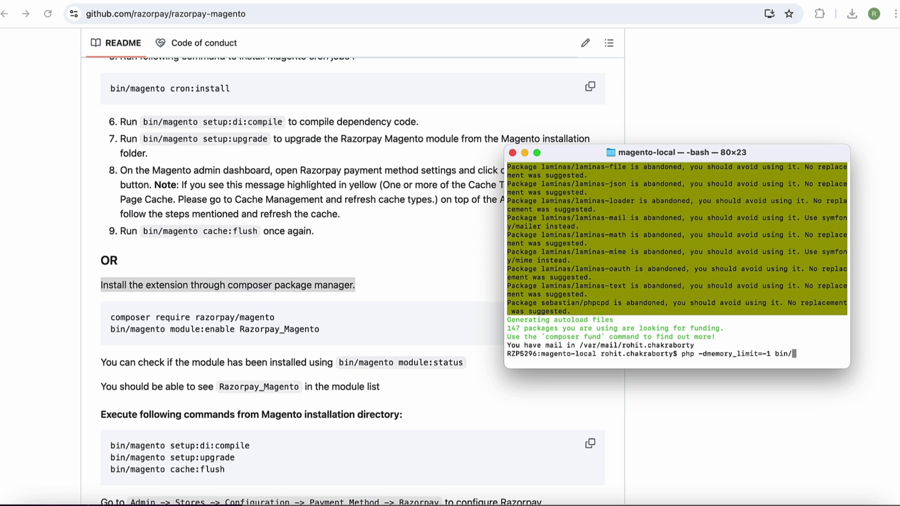
pyautogui.write('magento module')
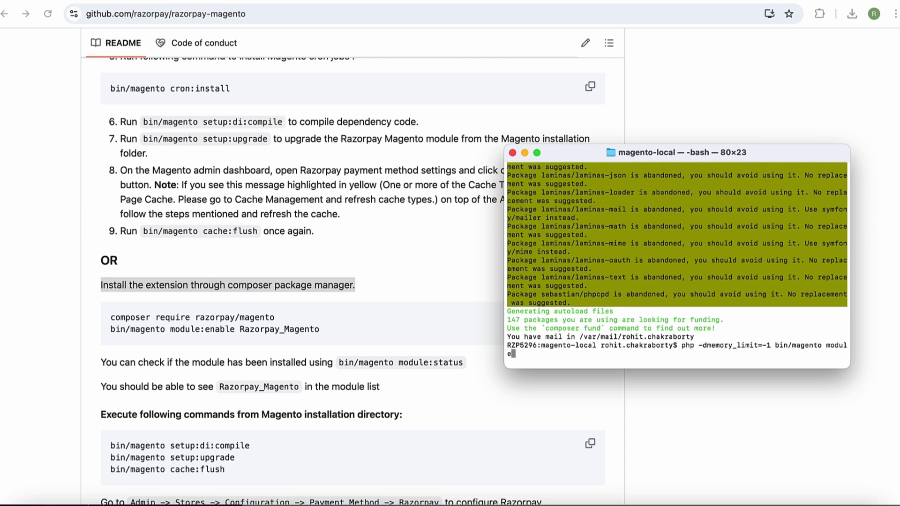
pyautogui.write(':enable Razorpay_Magento')
pyautogui.press('Return')
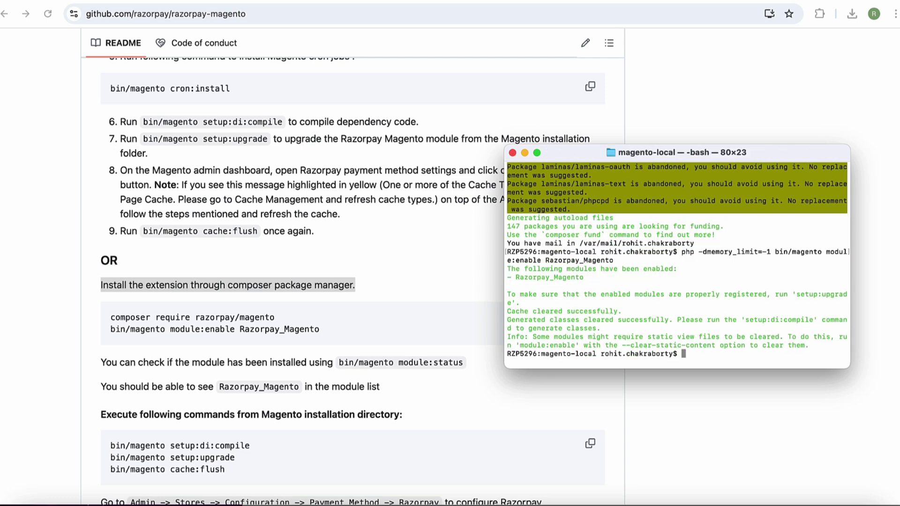
pyautogui.moveTo(463, 363); pyautogui.dragTo(109, 363)
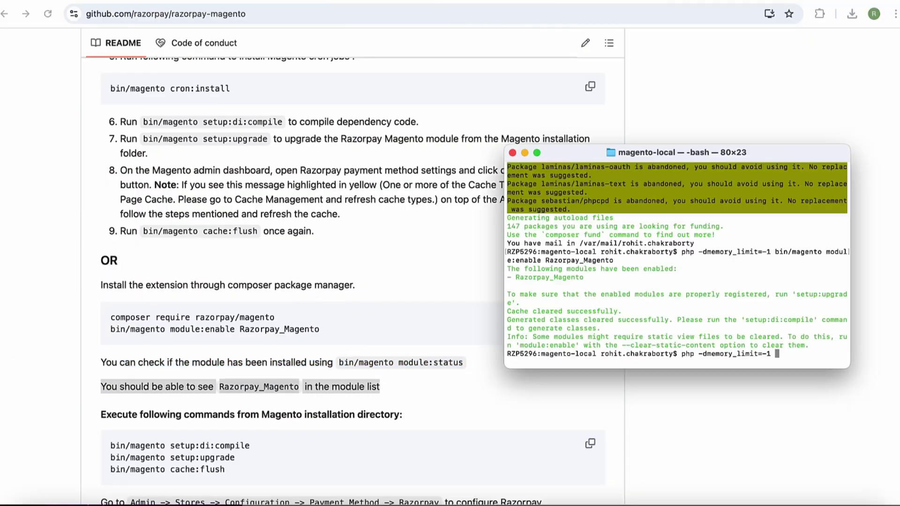
# Step: Run 'bin/magento module:status' and confirm Razorpay_Magento appears in the enabled list
pyautogui.write('bin/magen')
pyautogui.write('to')
pyautogui.write(' modul')
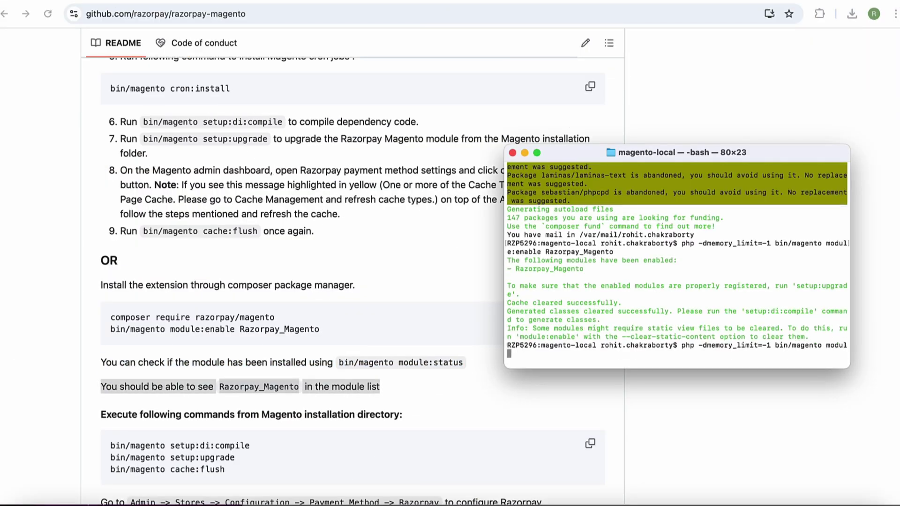
pyautogui.write('e:status')
pyautogui.press('Return')
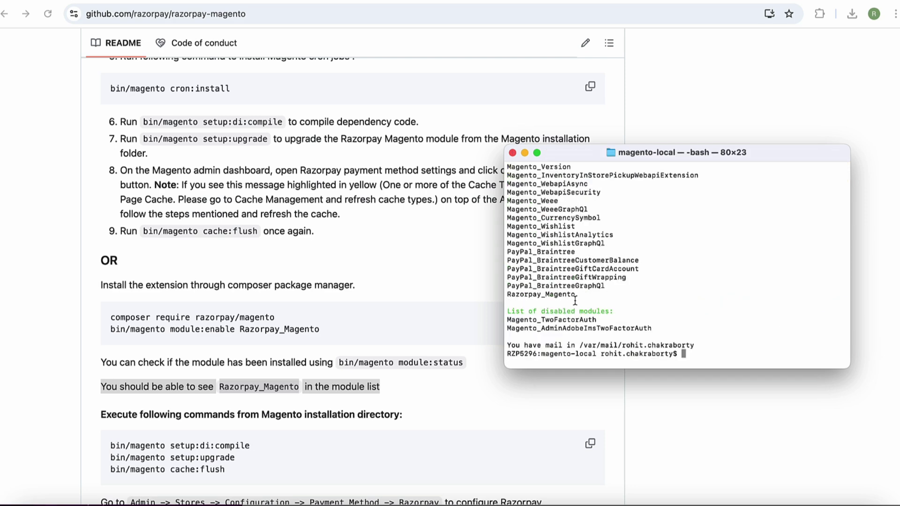
pyautogui.moveTo(574, 298); pyautogui.dragTo(506, 296)
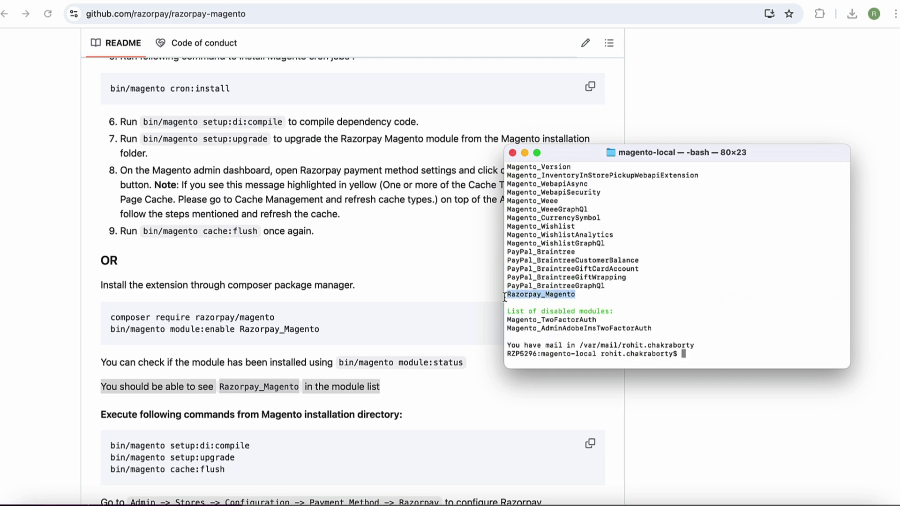
pyautogui.click(403, 370)
pyautogui.scroll(-2, 403, 369)
pyautogui.moveTo(402, 371); pyautogui.dragTo(103, 372)
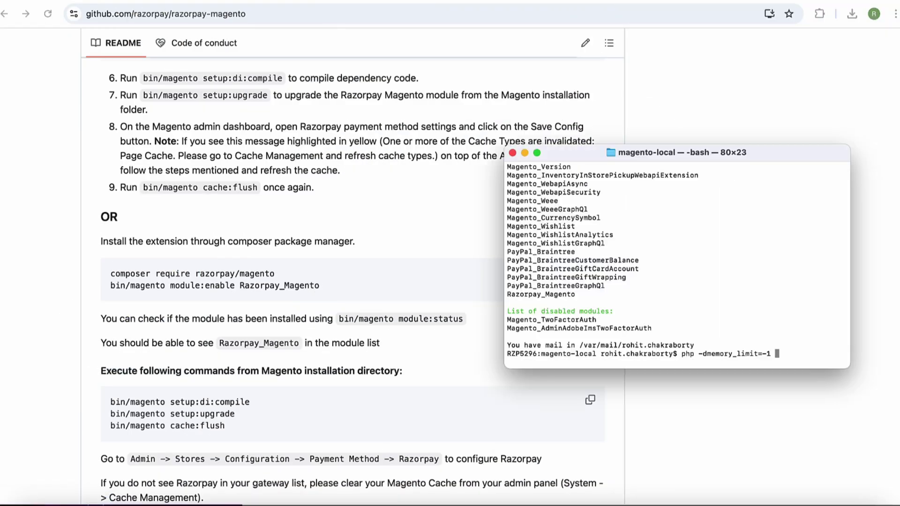
# Step: Run bin/magento setup:di:compile, setup:upgrade and cache:flush, the last two with -dmemory_limit=-1
pyautogui.write('bin/magento setup:di')
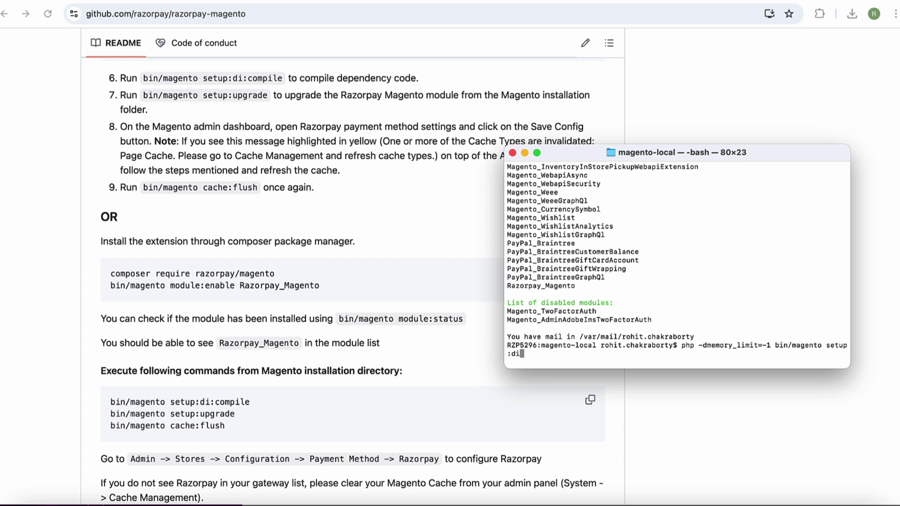
pyautogui.write(':compile')
pyautogui.press('Return')
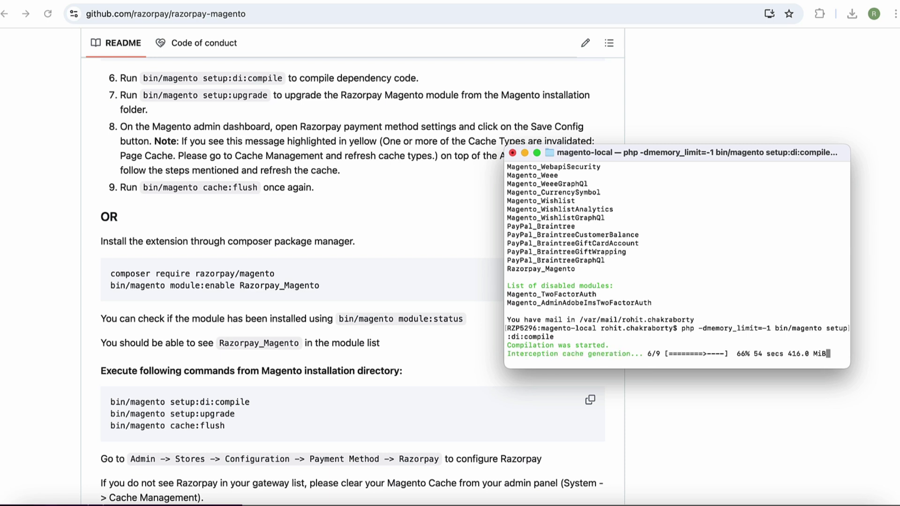
pyautogui.write('php -dmemory_limit=-1 bin')
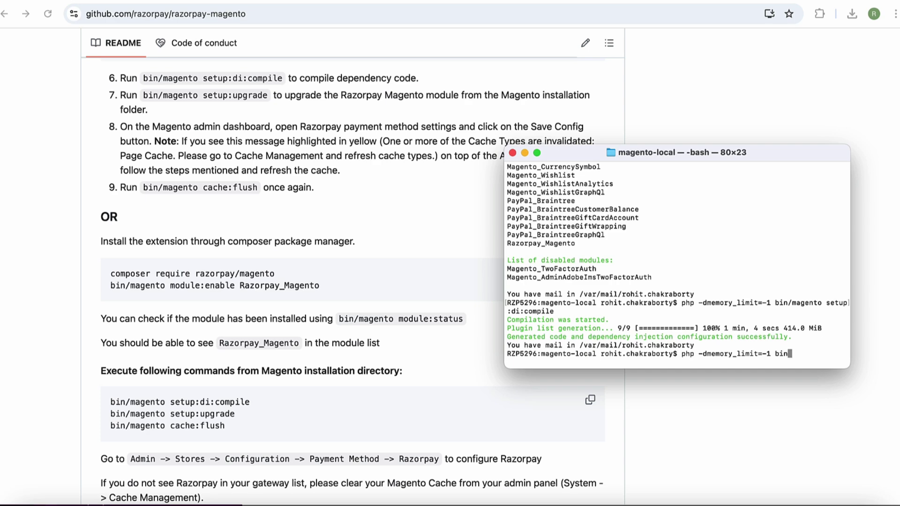
pyautogui.write('/magento setup:upgrade')
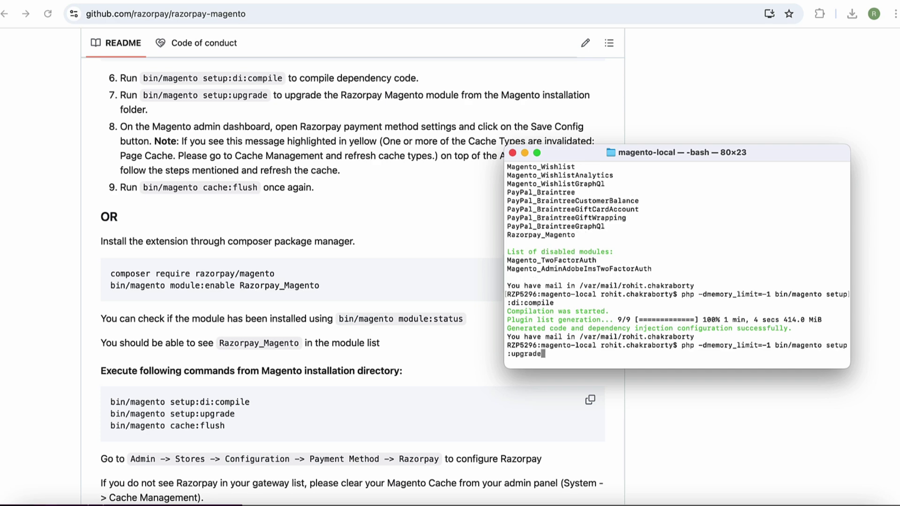
pyautogui.press('Return')
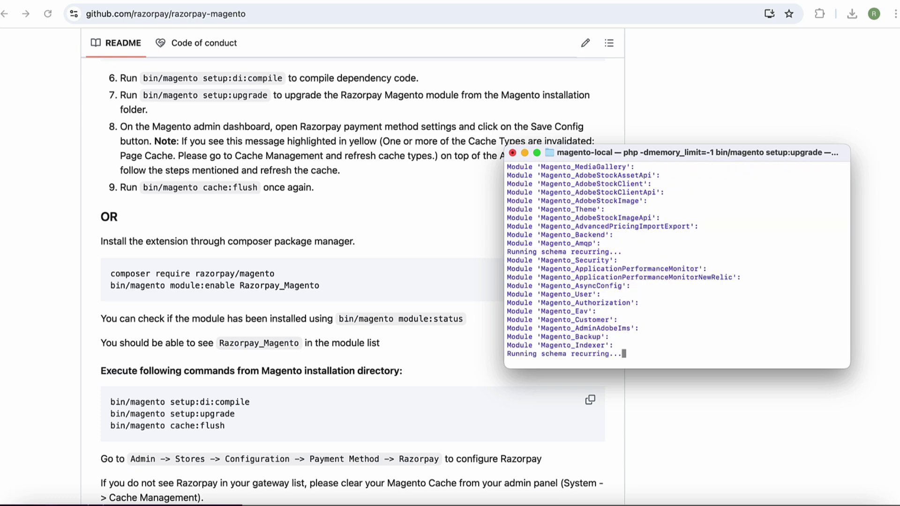
pyautogui.write('php -dmemory_limit=-1 bin/ma')
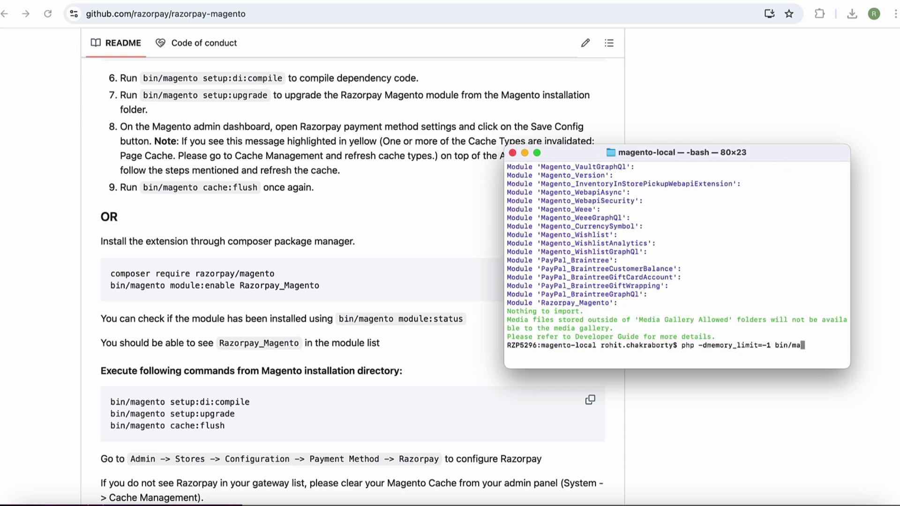
pyautogui.write('gento cache:flush')
pyautogui.press('Return')
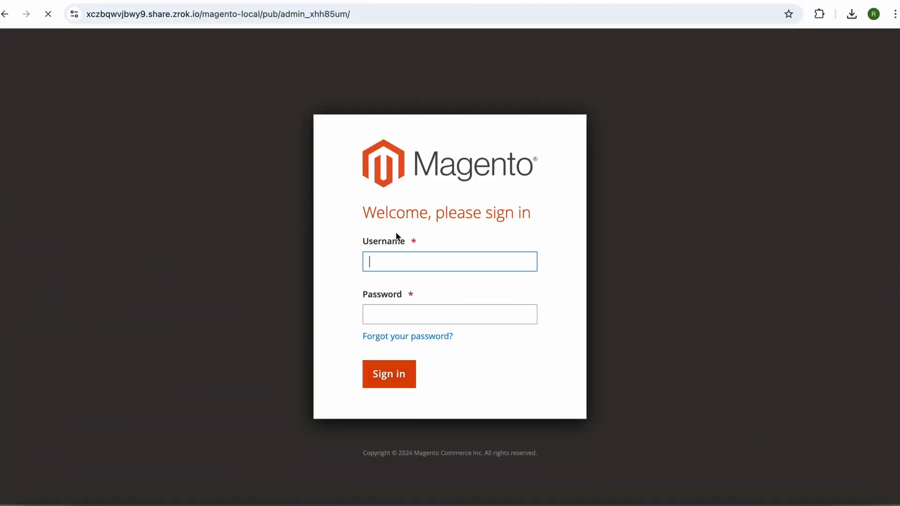
# Step: Sign in to Magento Admin with the admin username and account password
pyautogui.write('admin')
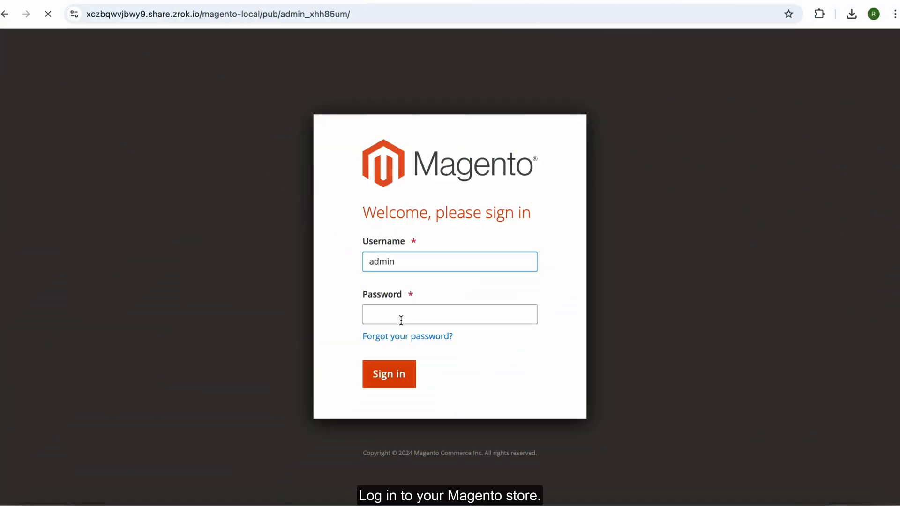
pyautogui.click(399, 318)
pyautogui.write('••••••••')
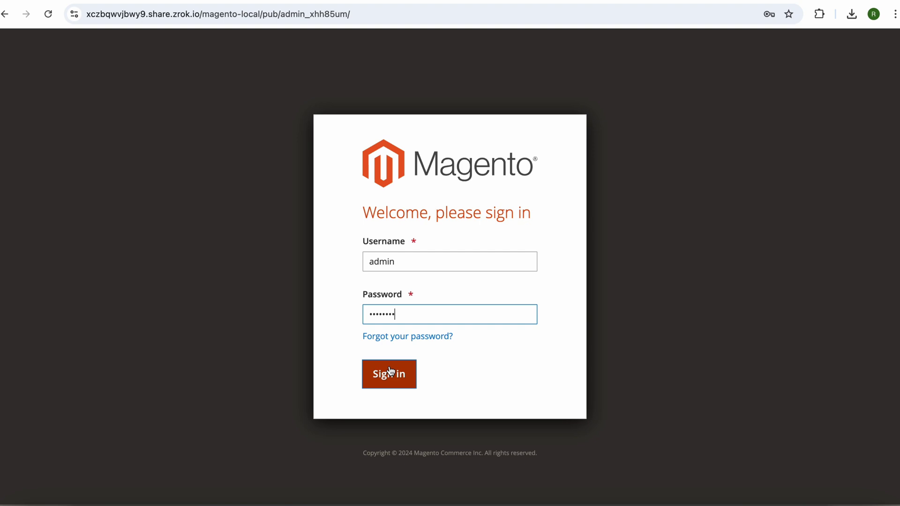
pyautogui.click(391, 374)
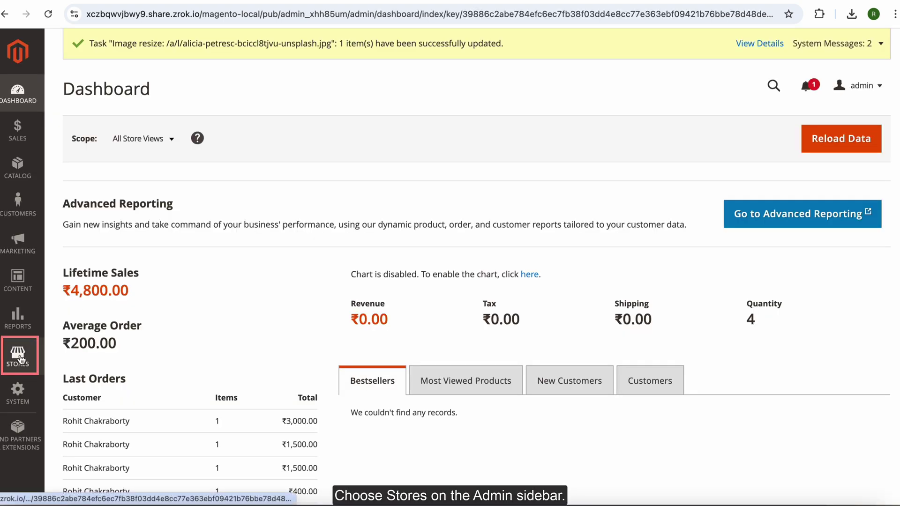
# Step: Go to Stores > Configuration, expand Sales, and open Payment Methods
pyautogui.click(18, 360)
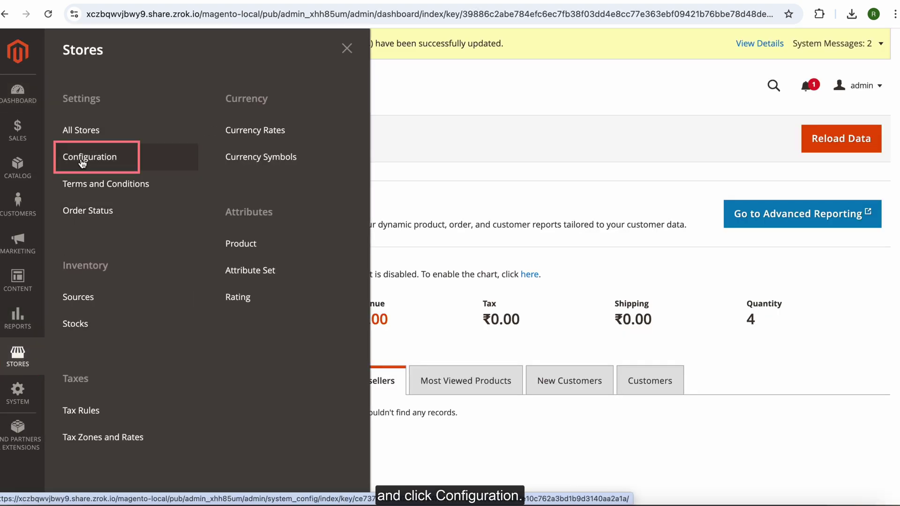
pyautogui.click(84, 161)
pyautogui.scroll(-5, 83, 161)
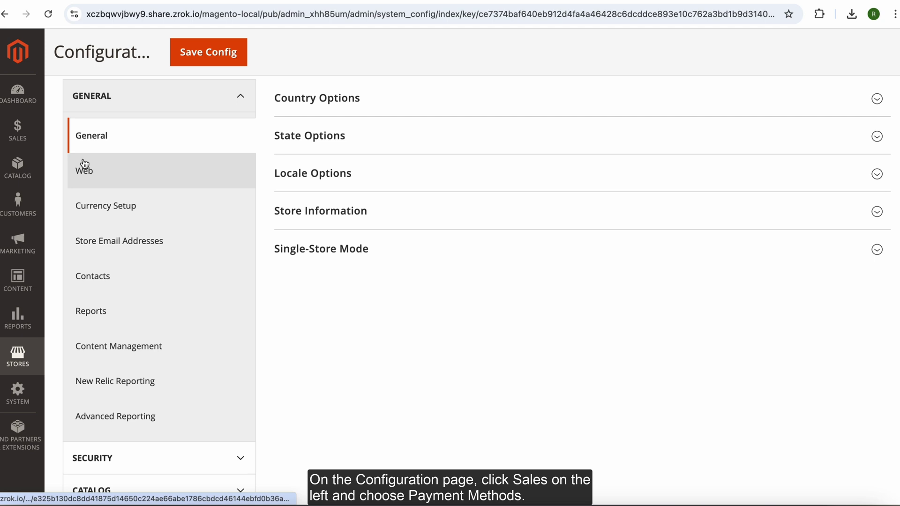
pyautogui.scroll(-3, 83, 164)
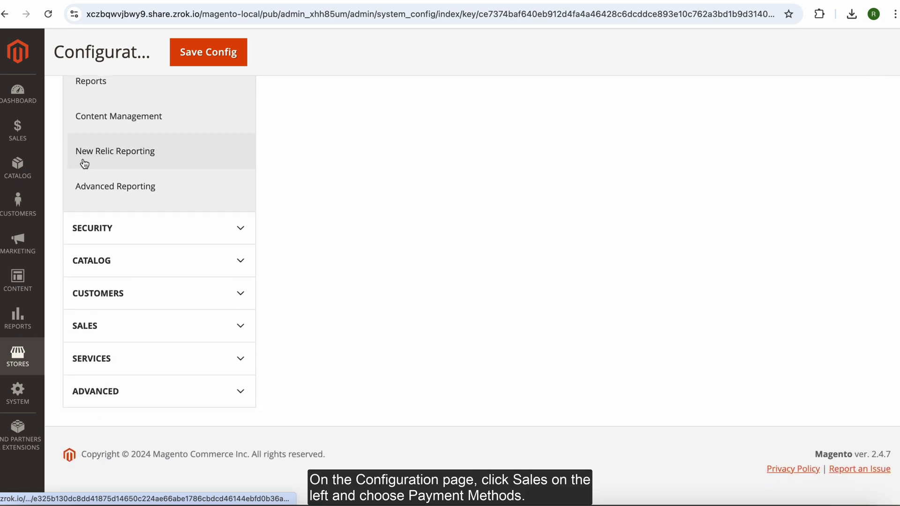
pyautogui.click(107, 331)
pyautogui.scroll(-6, 107, 331)
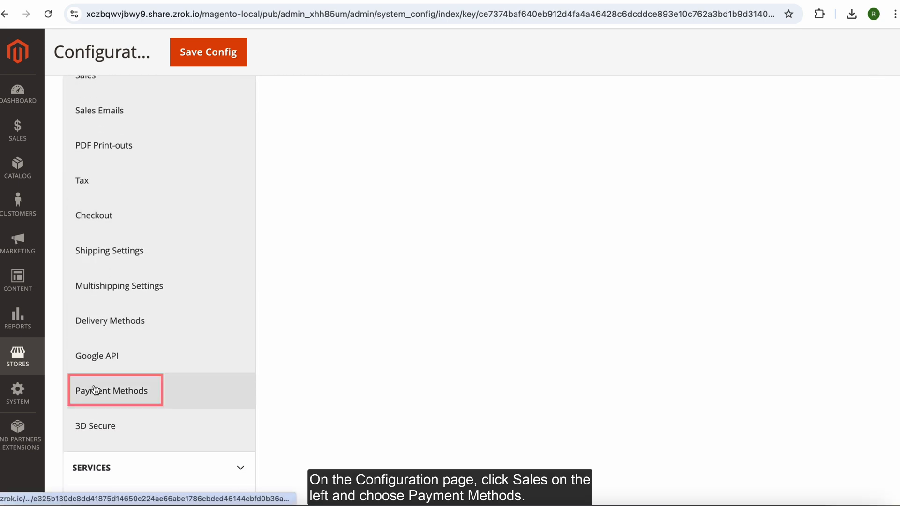
pyautogui.click(152, 391)
# Step: Keep Razorpay Enabled = Yes, Payment Action = Authorize and Capture, Auto Generate Invoice = No
pyautogui.scroll(-4, 294, 381)
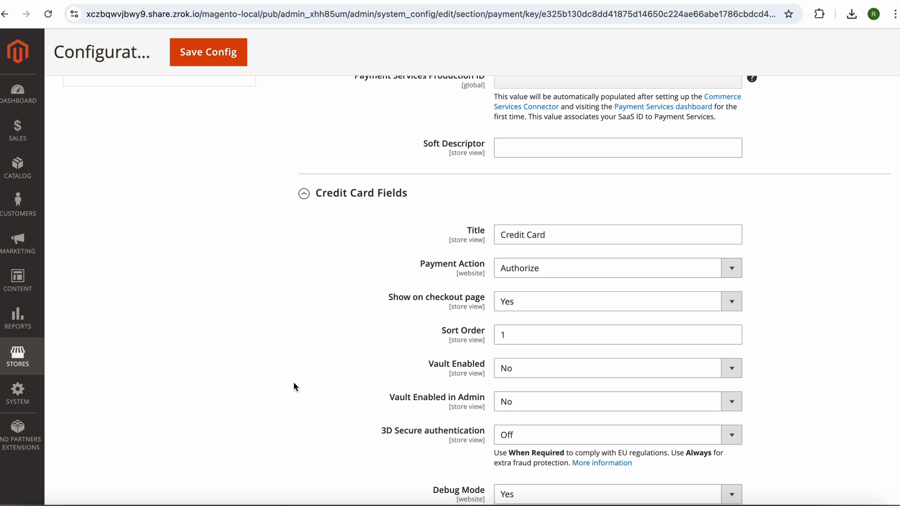
pyautogui.scroll(-15, 293, 382)
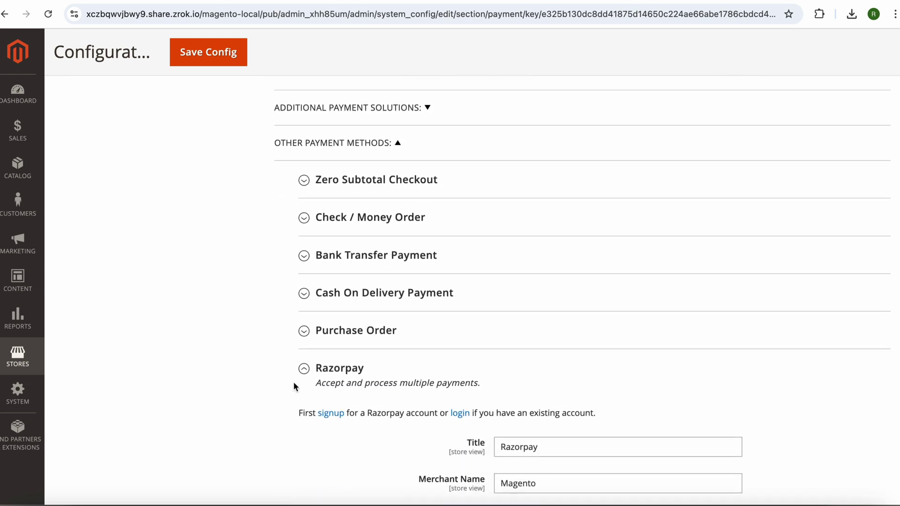
pyautogui.scroll(-3, 293, 381)
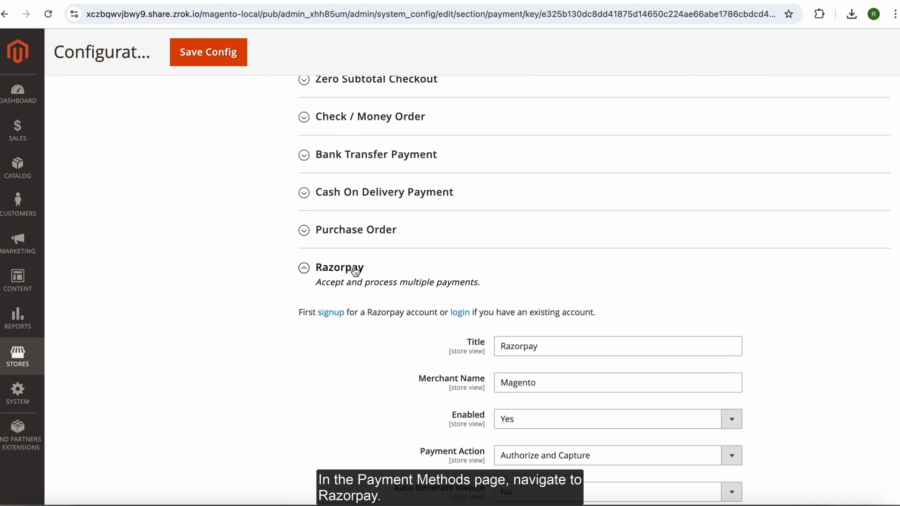
pyautogui.scroll(-3, 492, 311)
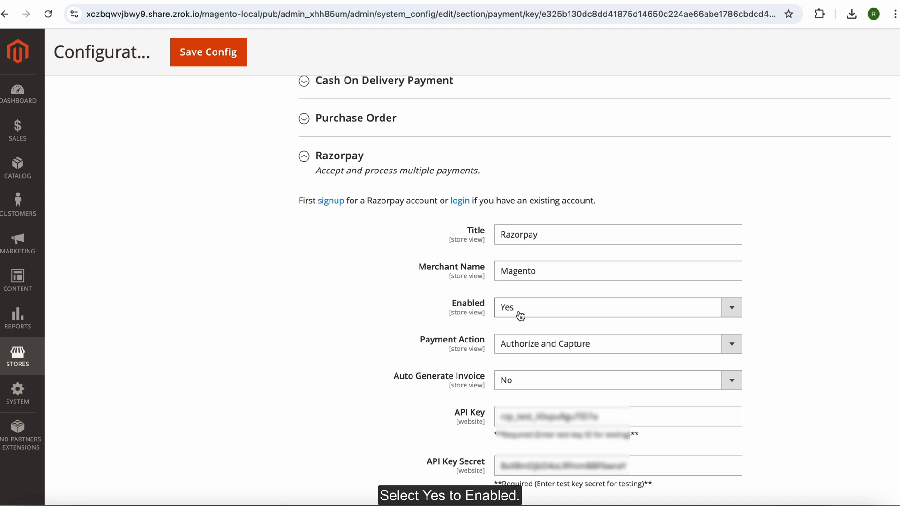
pyautogui.click(521, 316)
pyautogui.click(432, 310)
pyautogui.scroll(-2, 431, 310)
pyautogui.click(518, 278)
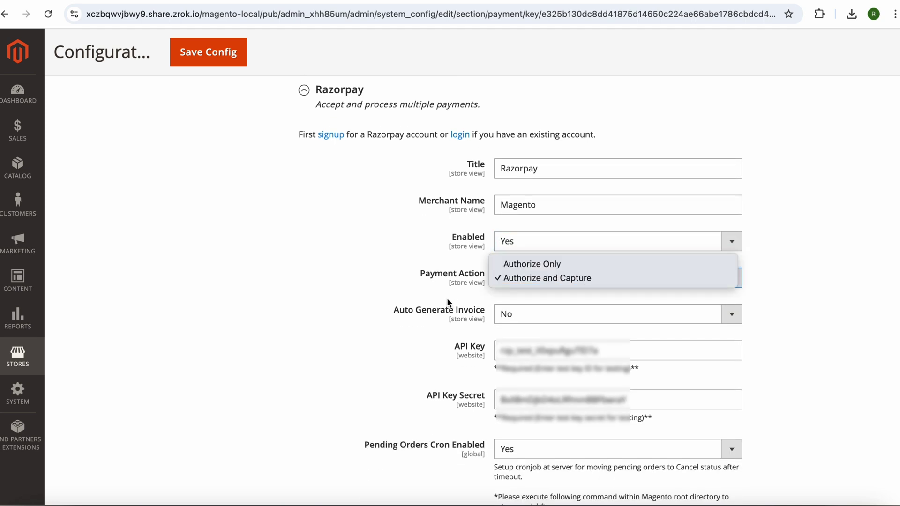
pyautogui.click(446, 300)
pyautogui.scroll(-2, 445, 296)
pyautogui.click(516, 260)
pyautogui.click(515, 260)
# Step: Check the entered test API key and secret, then save the Razorpay configuration
pyautogui.scroll(-2, 452, 270)
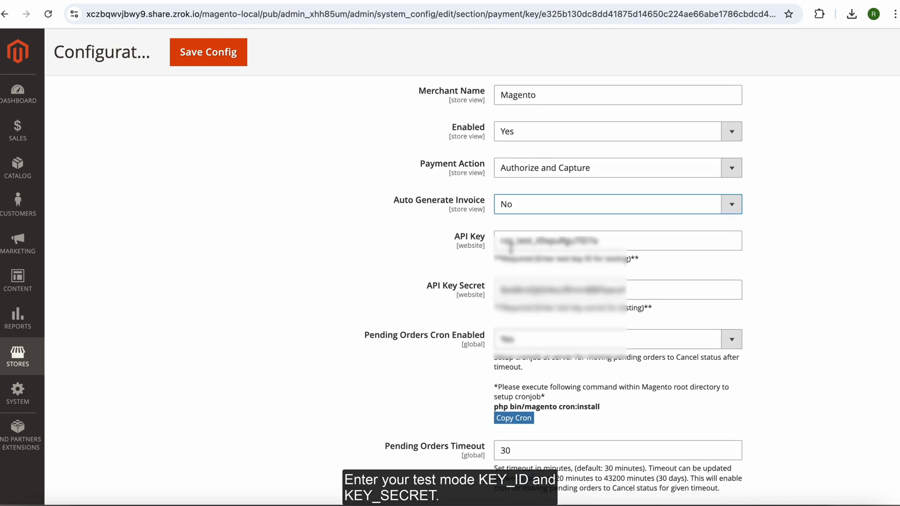
pyautogui.doubleClick(511, 244)
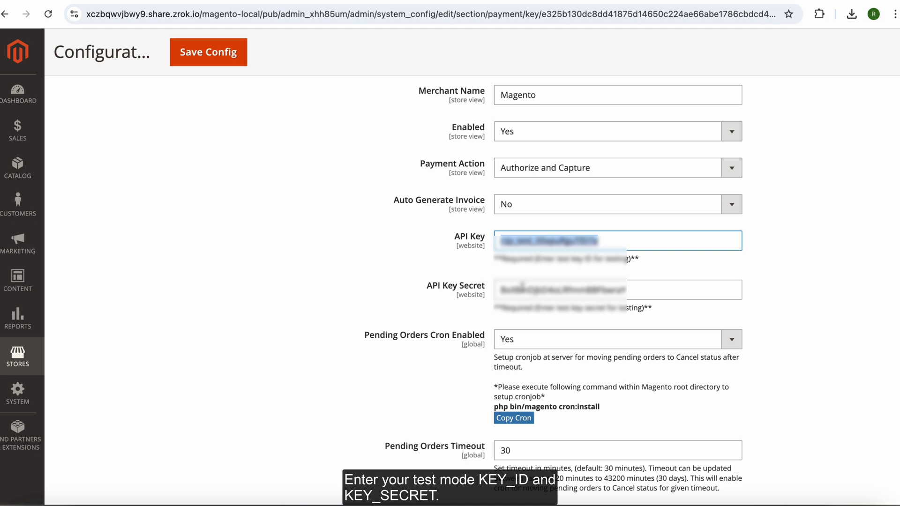
pyautogui.doubleClick(522, 287)
pyautogui.scroll(-10, 522, 287)
pyautogui.click(210, 53)
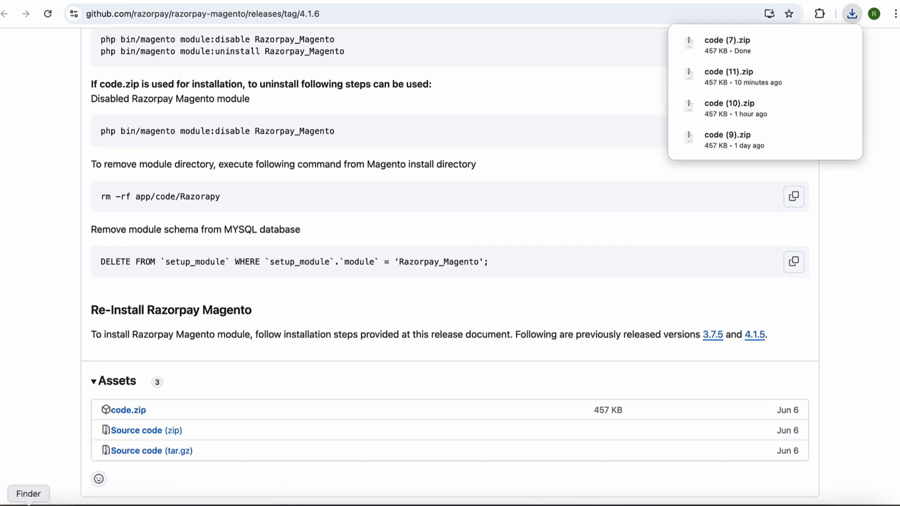
# Step: Open Finder on the Downloads folder containing code (7).zip
pyautogui.click(28, 505)
# Step: Paste code (7).zip into Desktop/magento setup and extract it with Archive Utility
pyautogui.click(263, 116)
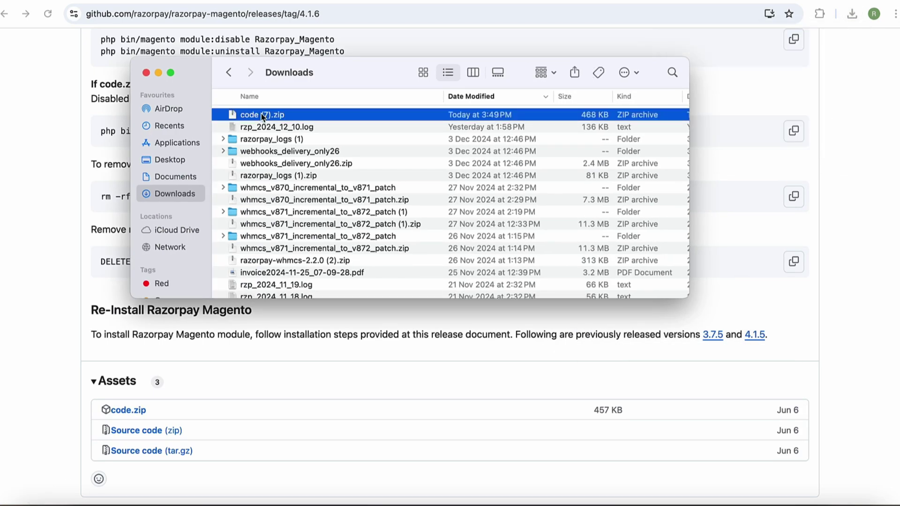
pyautogui.click(178, 160)
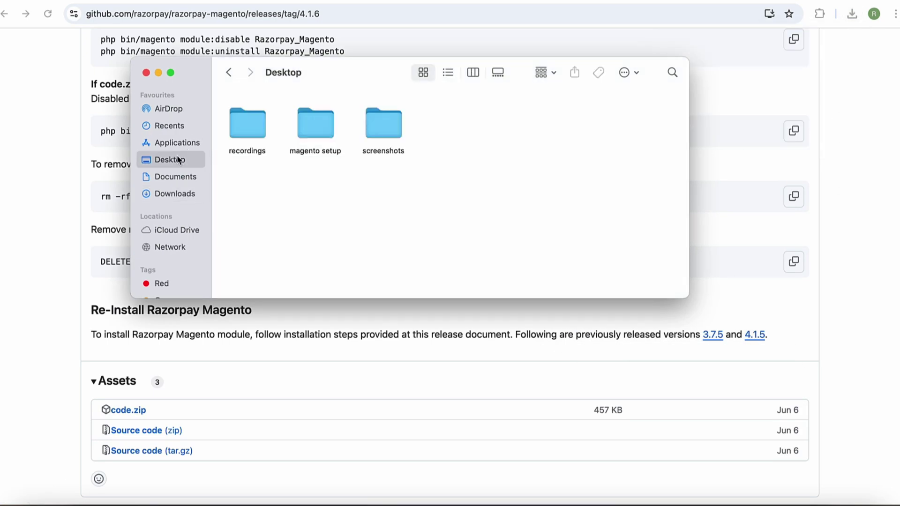
pyautogui.doubleClick(318, 135)
pyautogui.press('super+v')
pyautogui.click(252, 126)
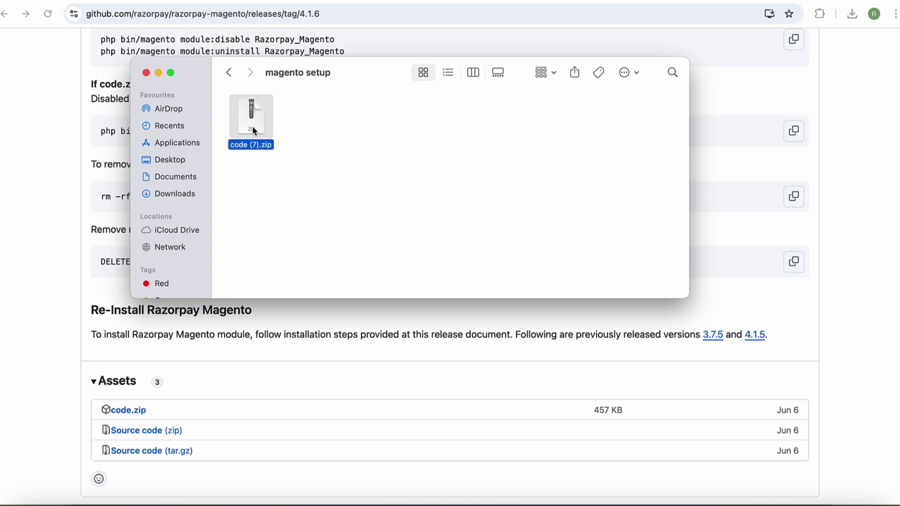
pyautogui.rightClick(252, 126)
pyautogui.moveTo(282, 147)
pyautogui.click(410, 144)
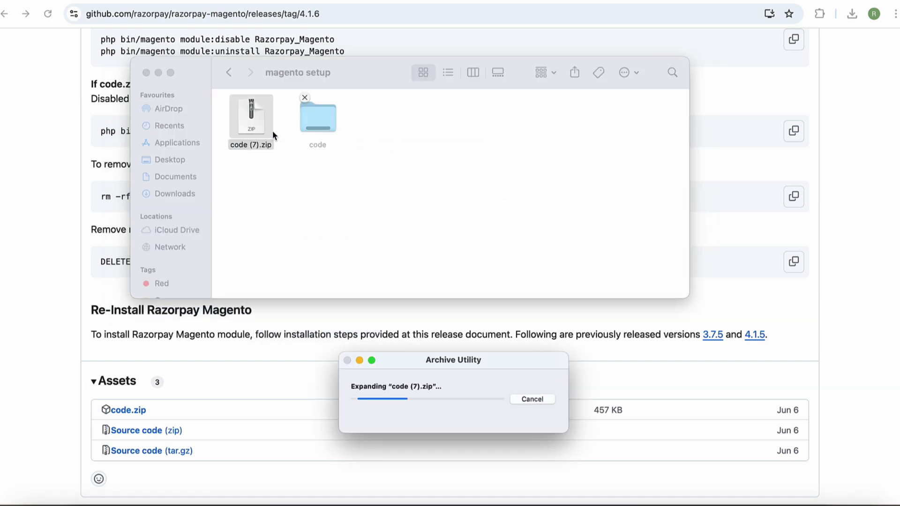
# Step: Copy the extracted Razorpay folder and browse to Applications/MAMP/htdocs/magento-local/app
pyautogui.click(333, 118)
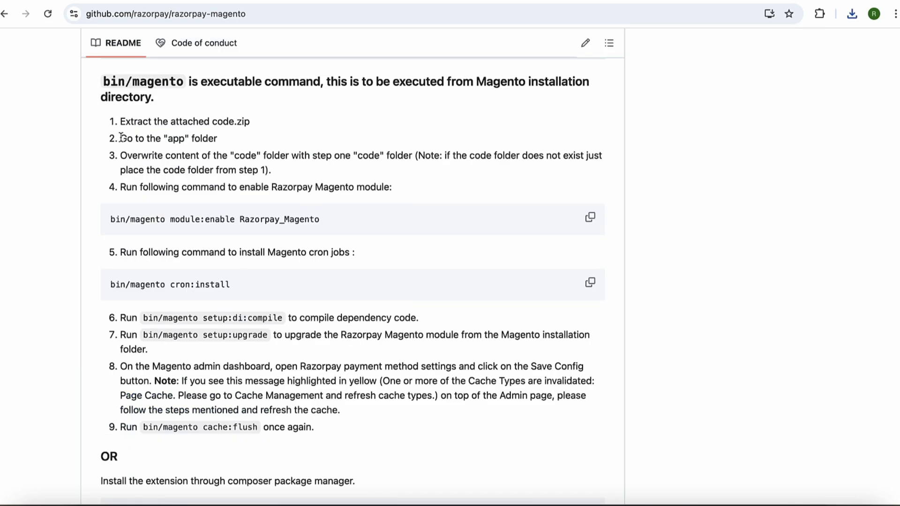
pyautogui.moveTo(121, 137); pyautogui.dragTo(217, 139)
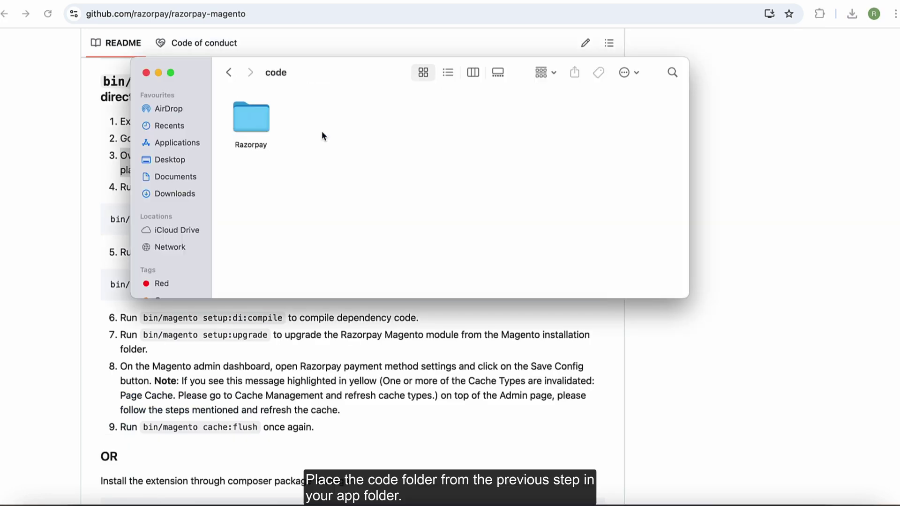
pyautogui.click(243, 126)
pyautogui.click(193, 143)
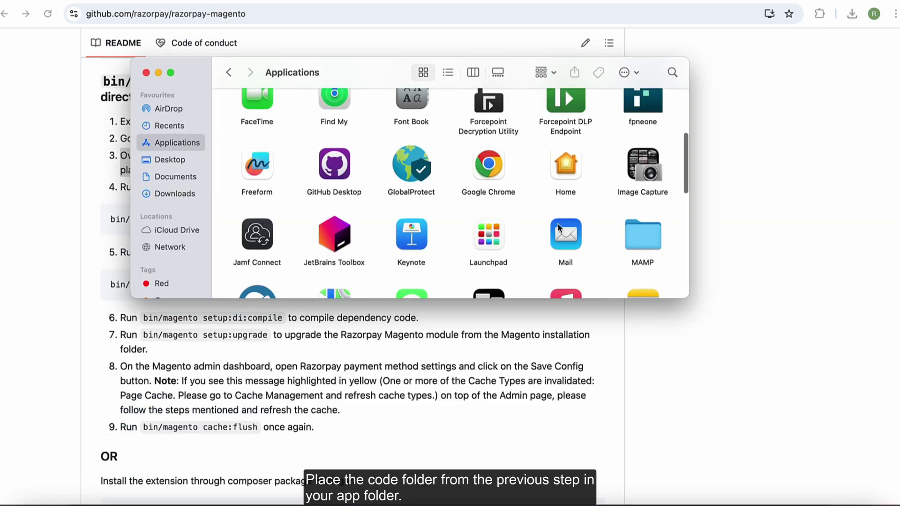
pyautogui.doubleClick(637, 234)
pyautogui.doubleClick(585, 132)
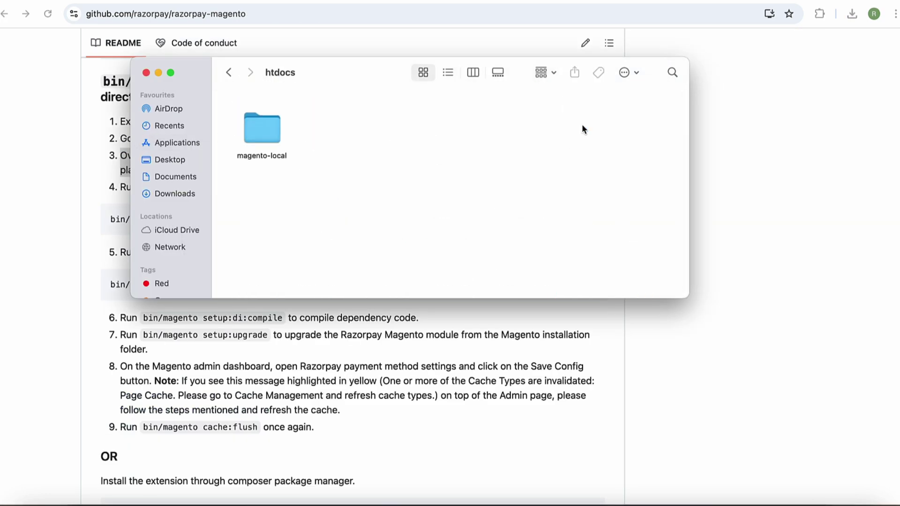
pyautogui.doubleClick(253, 129)
pyautogui.doubleClick(250, 124)
# Step: Paste the Razorpay folder into magento-local's app/code and close the Finder window
pyautogui.moveTo(325, 64); pyautogui.dragTo(545, 74)
pyautogui.click(733, 133)
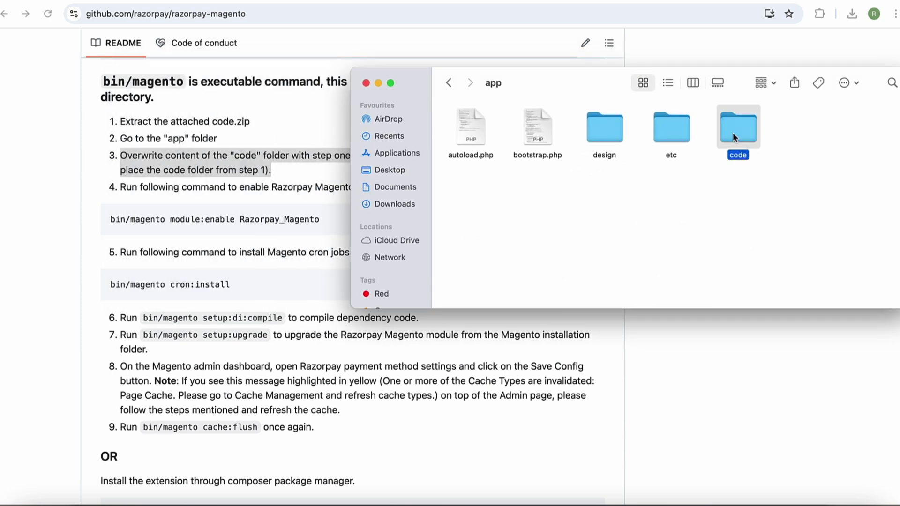
pyautogui.doubleClick(733, 132)
pyautogui.press('super+v')
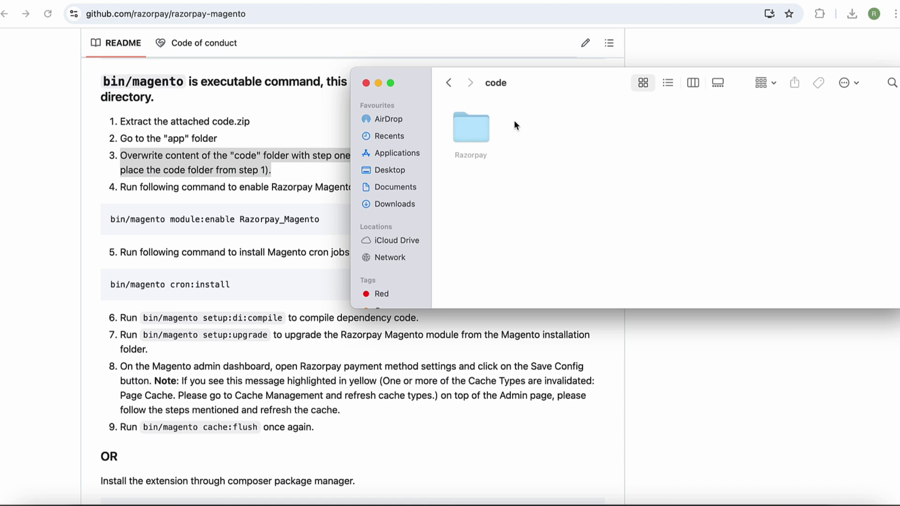
pyautogui.click(366, 83)
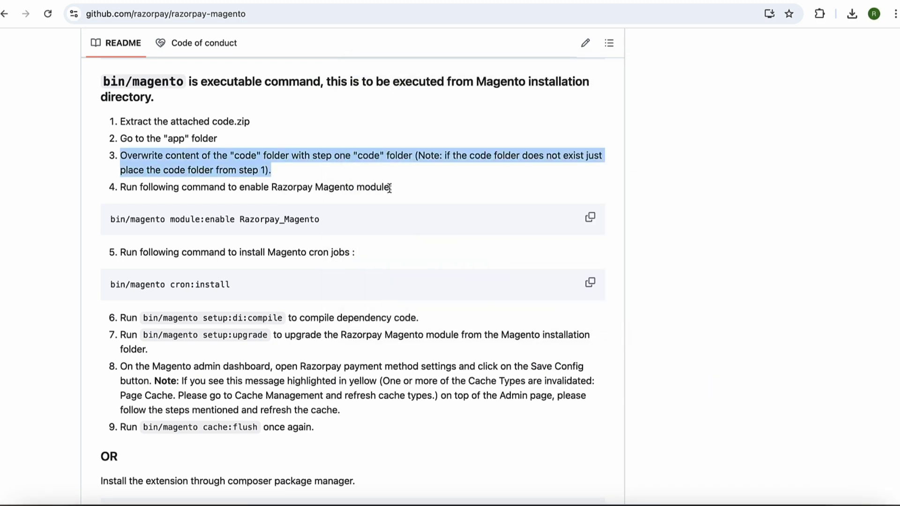
# Step: Run 'bin/magento module:enable Razorpay_Magento' in the magento-local folder
pyautogui.moveTo(389, 188); pyautogui.dragTo(122, 189)
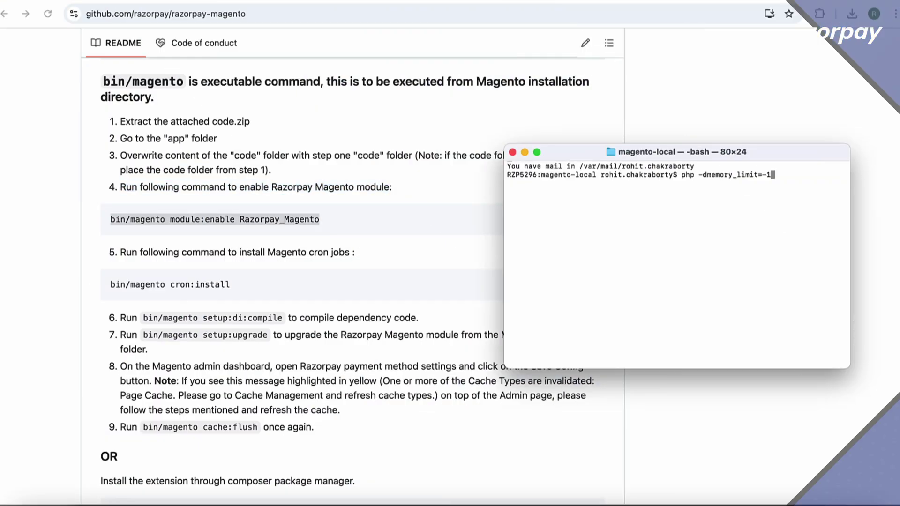
pyautogui.write('bin/magento')
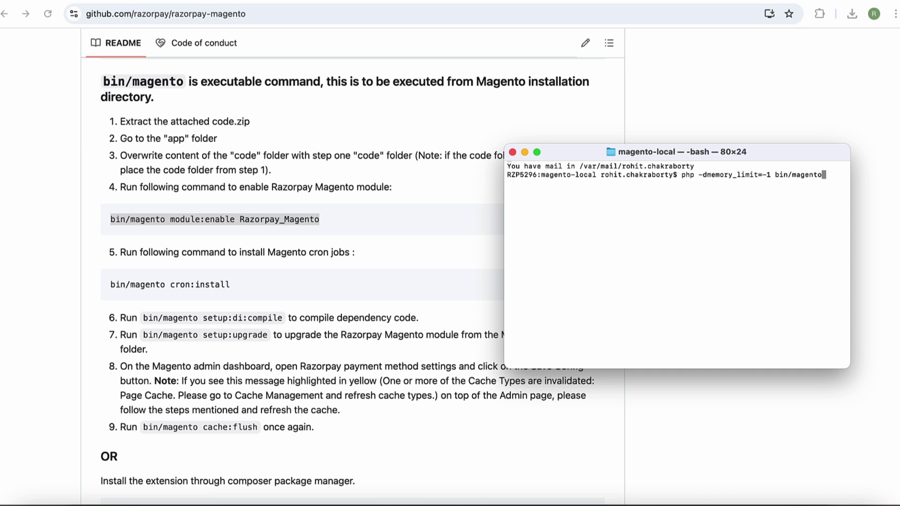
pyautogui.write(' module:enable Razor')
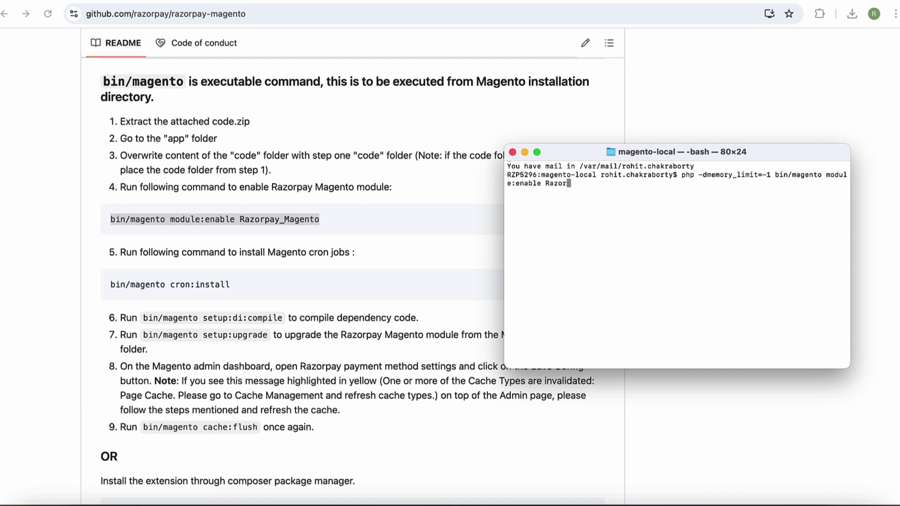
pyautogui.write('pay_Magento')
pyautogui.press('Return')
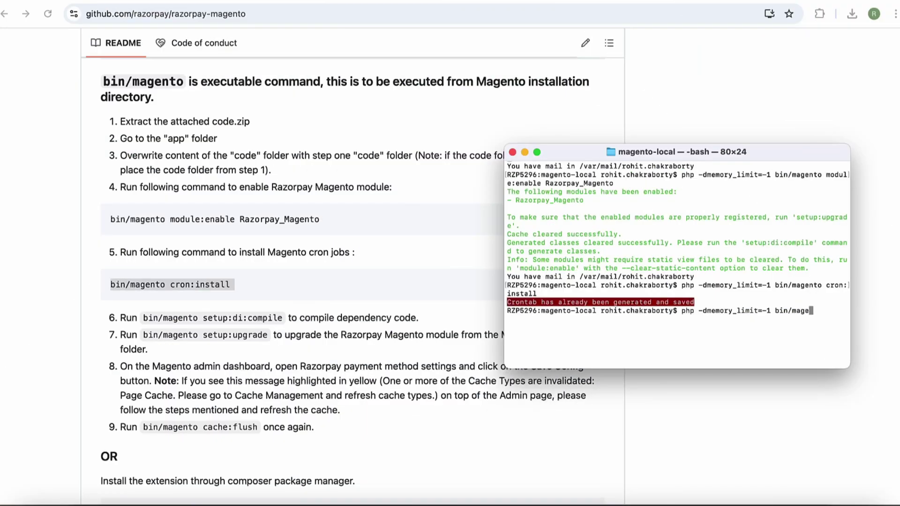
# Step: Run bin/magento setup:di:compile then setup:upgrade, checking Razorpay_Magento in the updated modules
pyautogui.write('nto setup:di:compile')
pyautogui.press('Return')
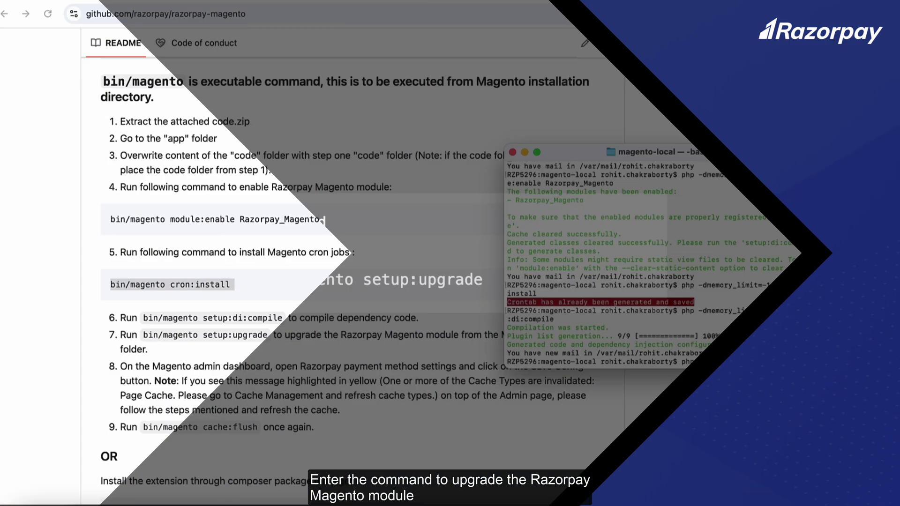
pyautogui.write('magento setup:up')
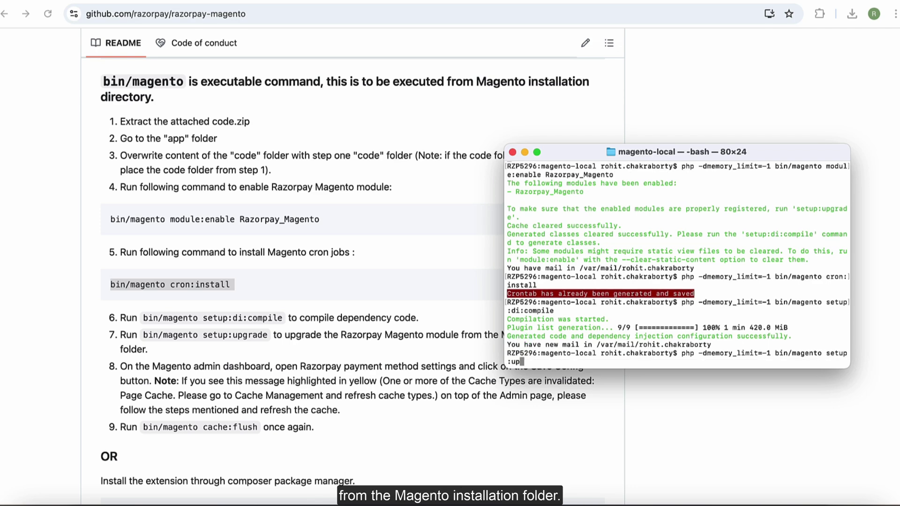
pyautogui.write('grade')
pyautogui.press('Return')
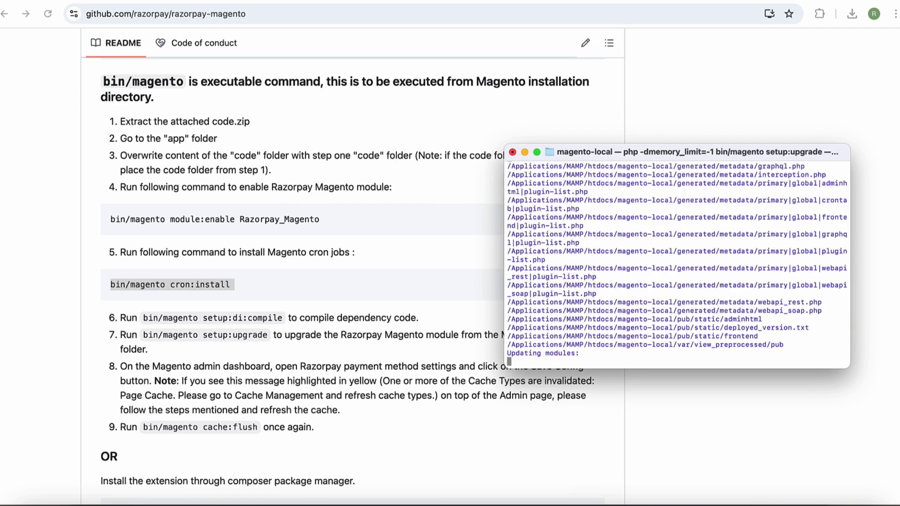
pyautogui.scroll(1, 423, 464)
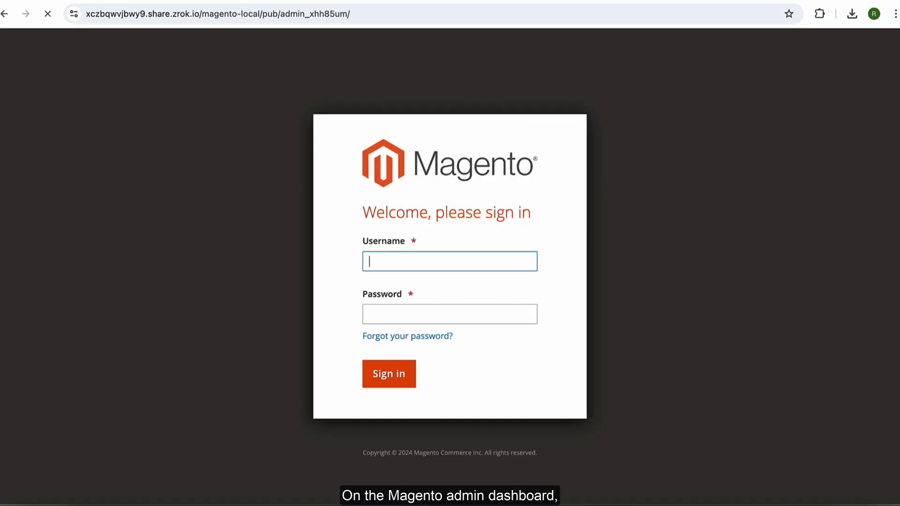
# Step: Sign back in to Magento Admin with the admin username and account password
pyautogui.write('admin')
pyautogui.click(400, 315)
pyautogui.write('•••••')
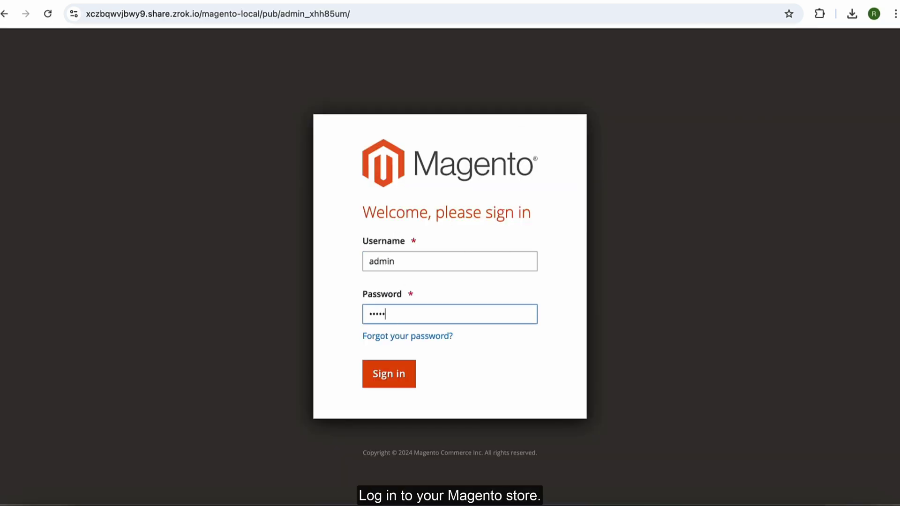
pyautogui.write('•••')
pyautogui.click(391, 374)
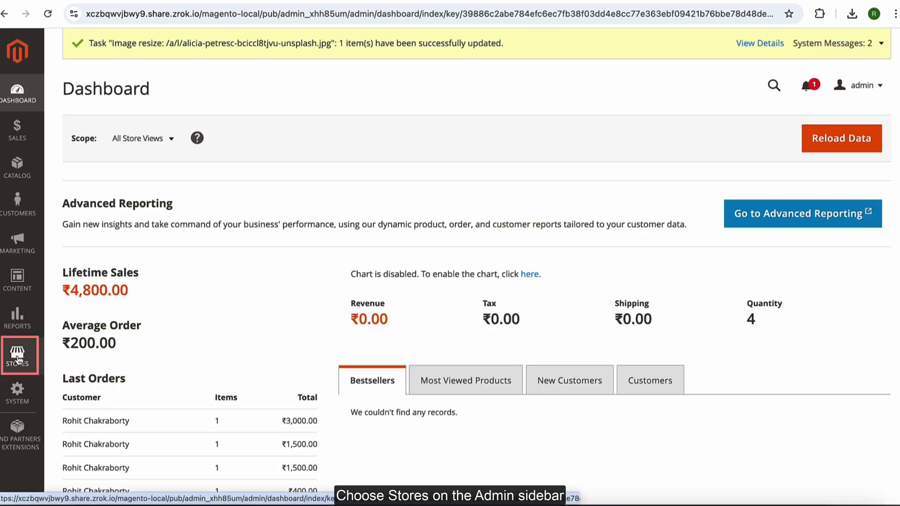
# Step: Go to Stores > Configuration and expand the Sales settings group
pyautogui.click(18, 358)
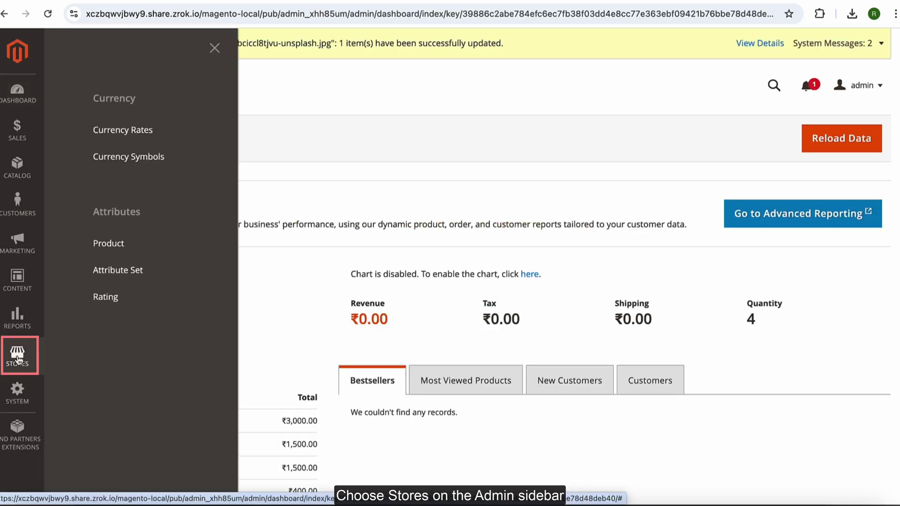
pyautogui.click(80, 159)
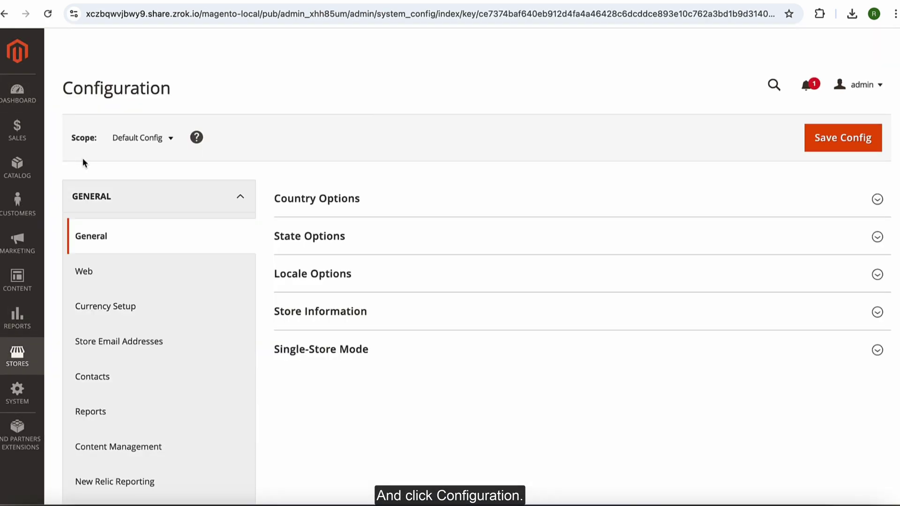
pyautogui.scroll(-7, 83, 160)
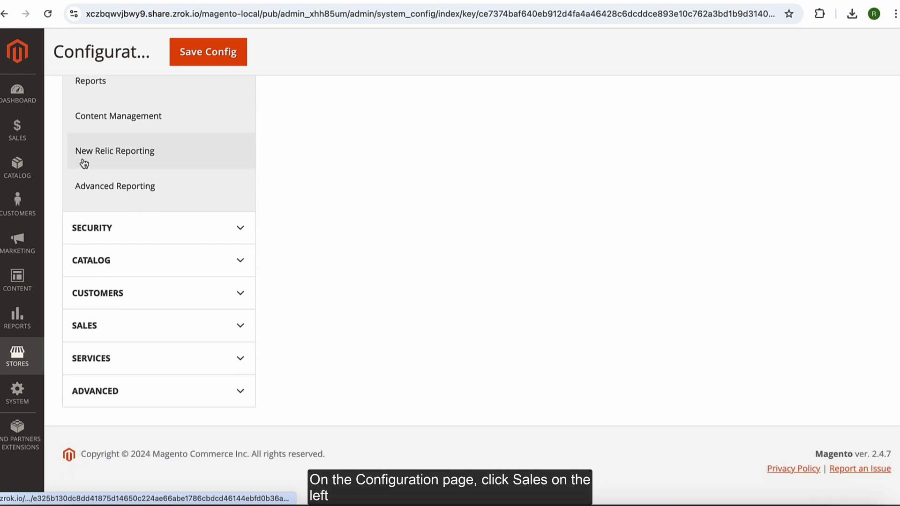
pyautogui.click(107, 331)
pyautogui.scroll(-6, 109, 332)
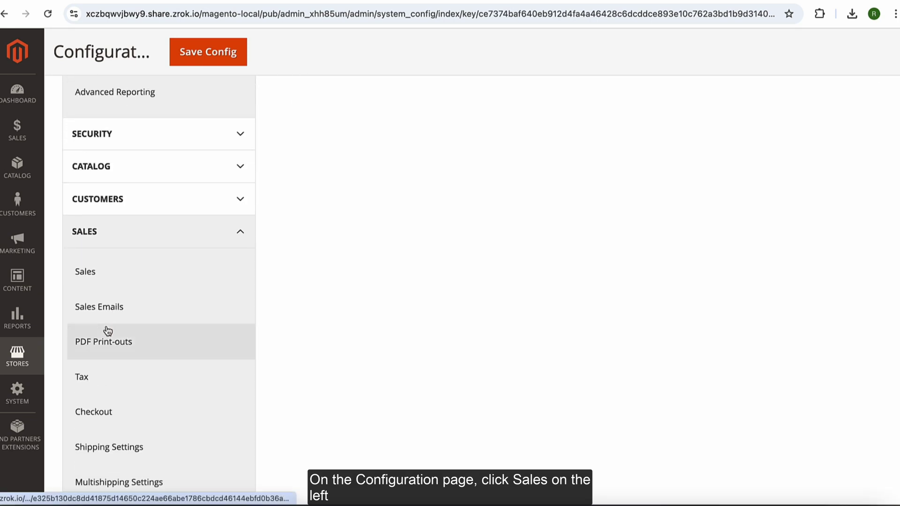
# Step: In the payment methods settings, set Razorpay Enabled to Yes
pyautogui.click(153, 391)
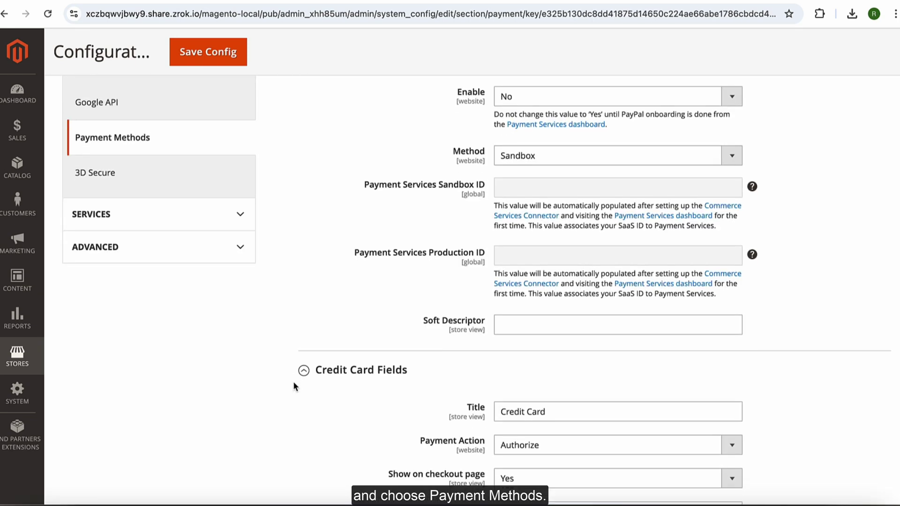
pyautogui.scroll(-4, 293, 381)
pyautogui.scroll(-12, 293, 381)
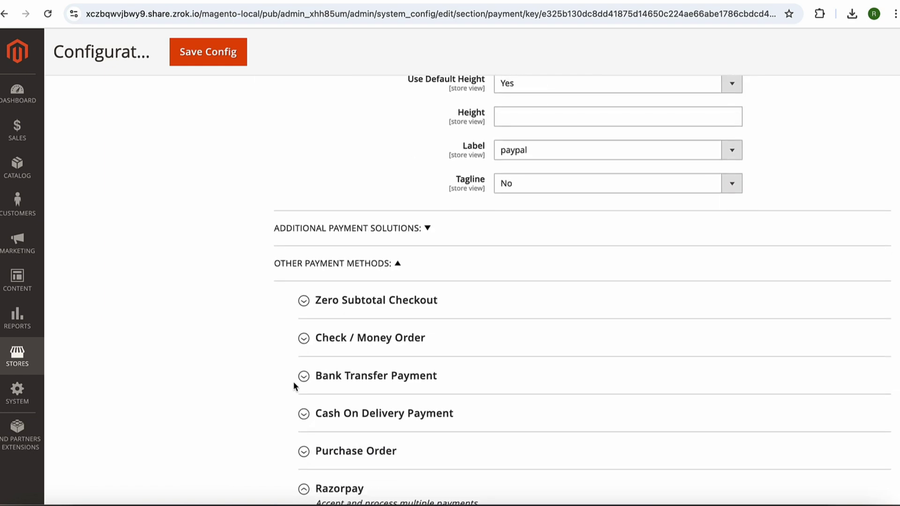
pyautogui.scroll(-2, 293, 381)
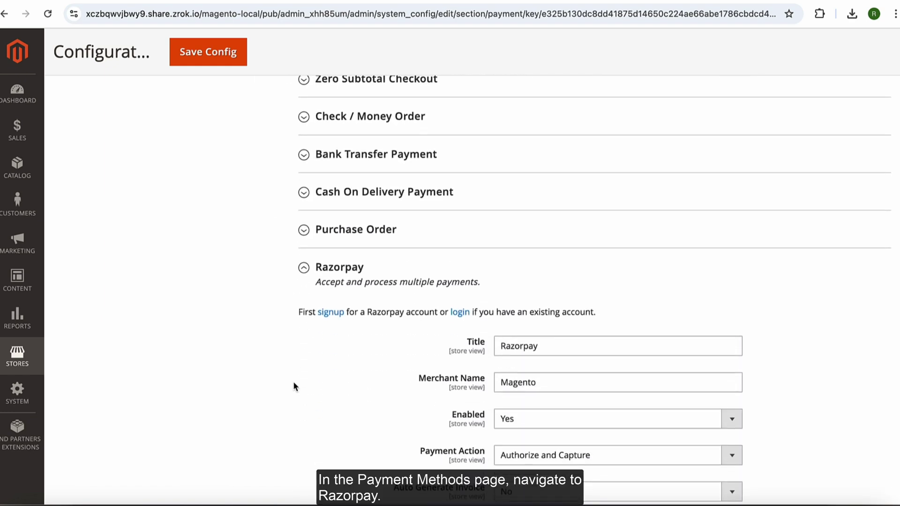
pyautogui.scroll(-2, 494, 305)
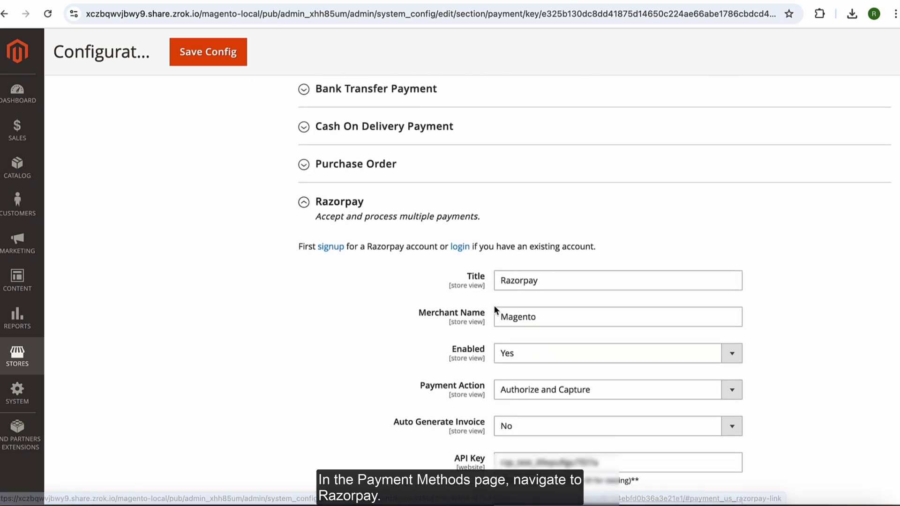
pyautogui.scroll(-1, 521, 315)
pyautogui.click(520, 316)
pyautogui.click(442, 311)
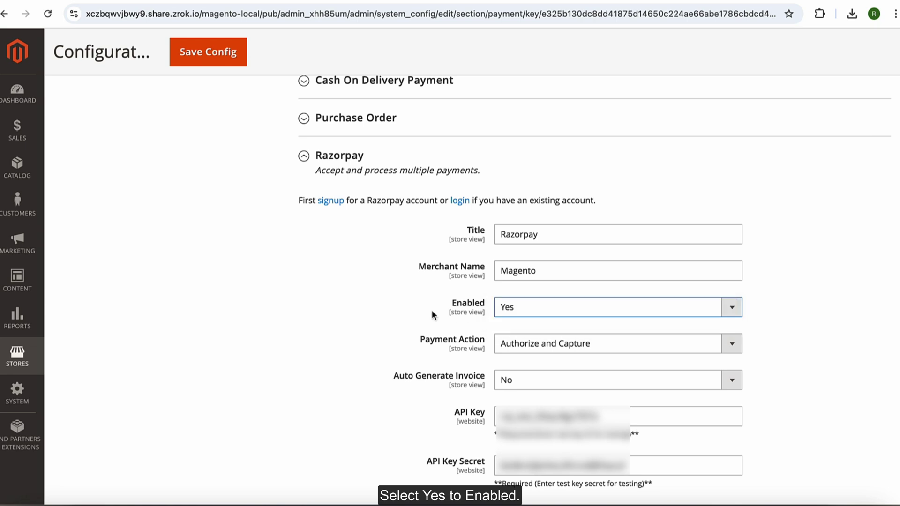
# Step: Set Payment Action to Authorize and Capture and Auto Generate Invoice to No
pyautogui.scroll(-1, 432, 310)
pyautogui.click(512, 279)
pyautogui.click(447, 303)
pyautogui.scroll(-1, 445, 296)
pyautogui.click(515, 278)
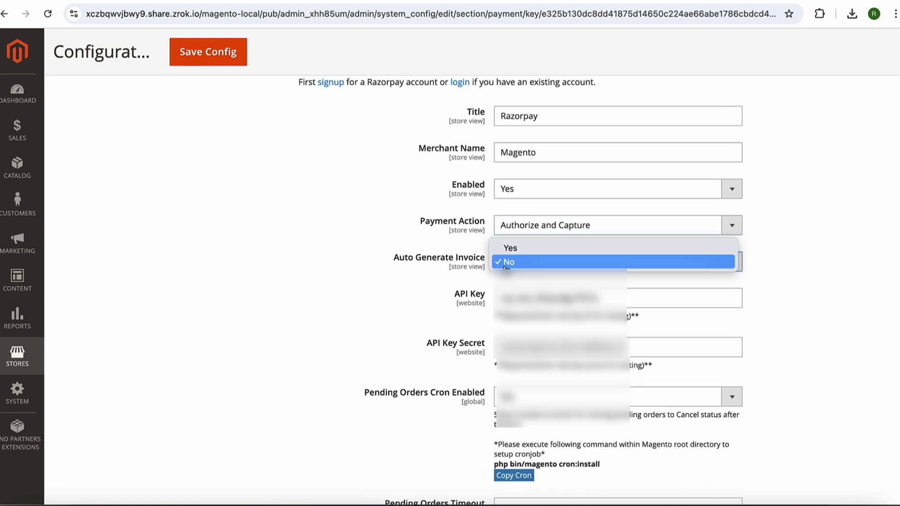
pyautogui.click(451, 270)
# Step: Fill in the test API key and secret, then save the configuration
pyautogui.scroll(-2, 452, 270)
pyautogui.press('Tab')
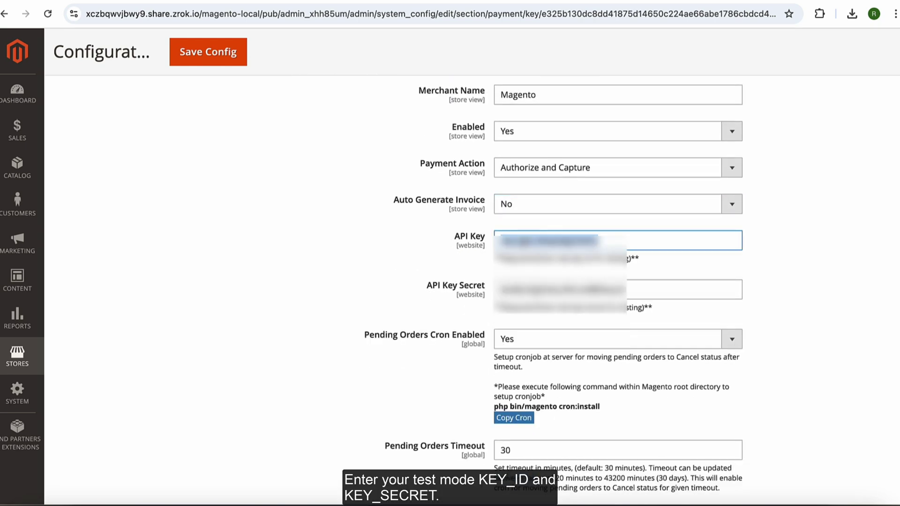
pyautogui.press('Tab')
pyautogui.scroll(-6, 450, 281)
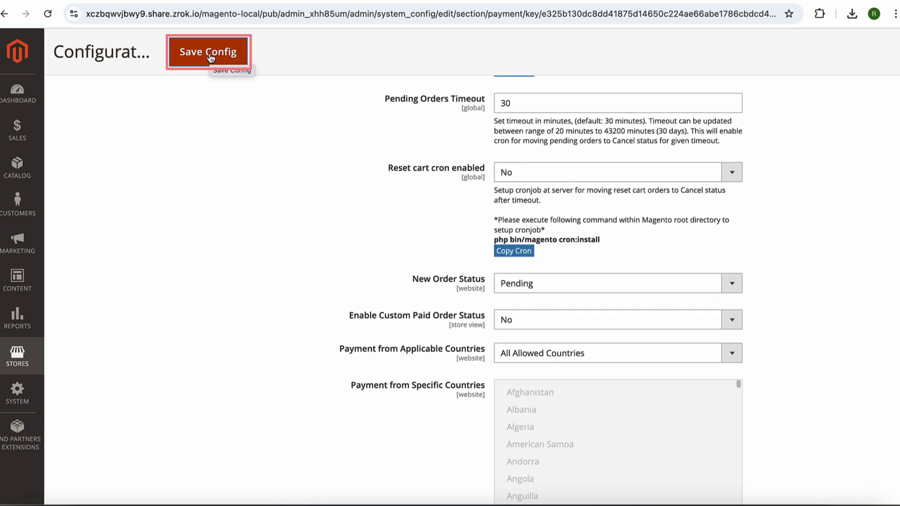
pyautogui.click(209, 54)
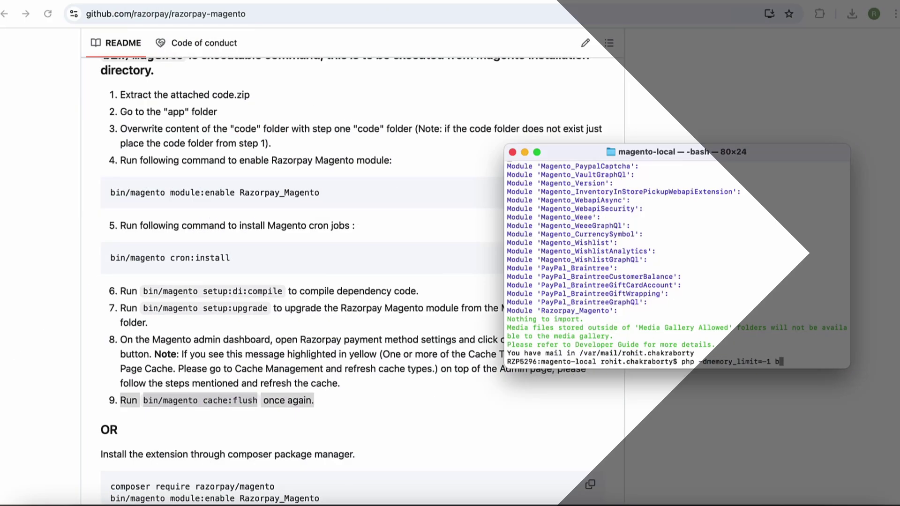
# Step: Run php -dmemory_limit=-1 bin/magento cache:flush to clear the store cache
pyautogui.write('/magento-local rohit.chakraborty$ php -dmemory_limit=-1 bin/ma')
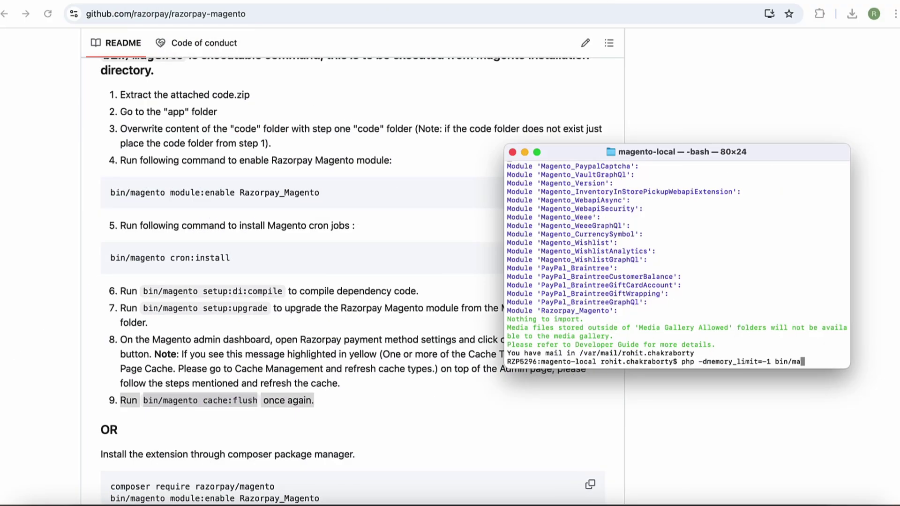
pyautogui.write(' cache')
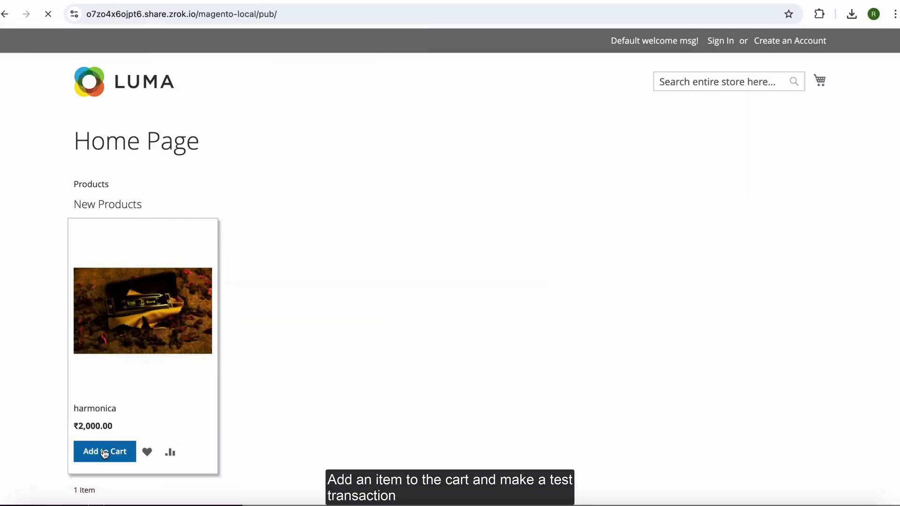
# Step: Add the ₹2,000 harmonica to the cart, check out with flat-rate shipping, and select Razorpay
pyautogui.click(104, 452)
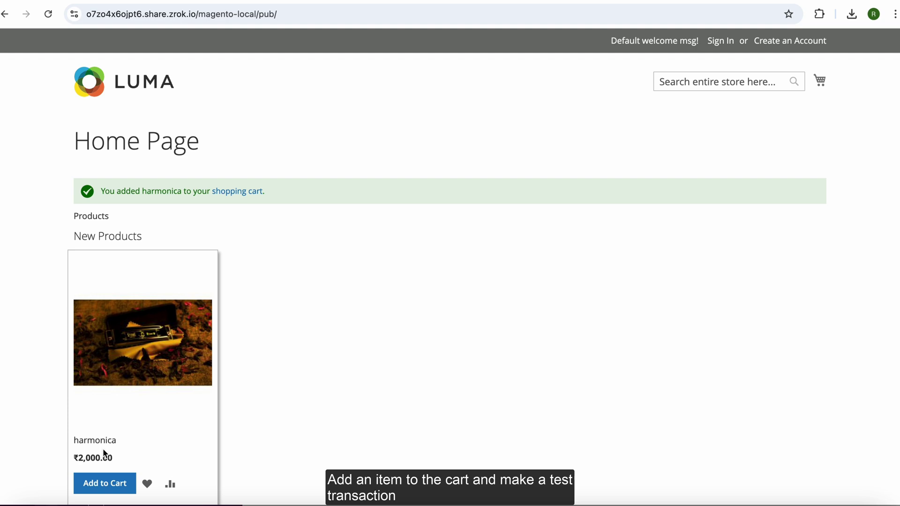
pyautogui.click(230, 192)
pyautogui.click(678, 349)
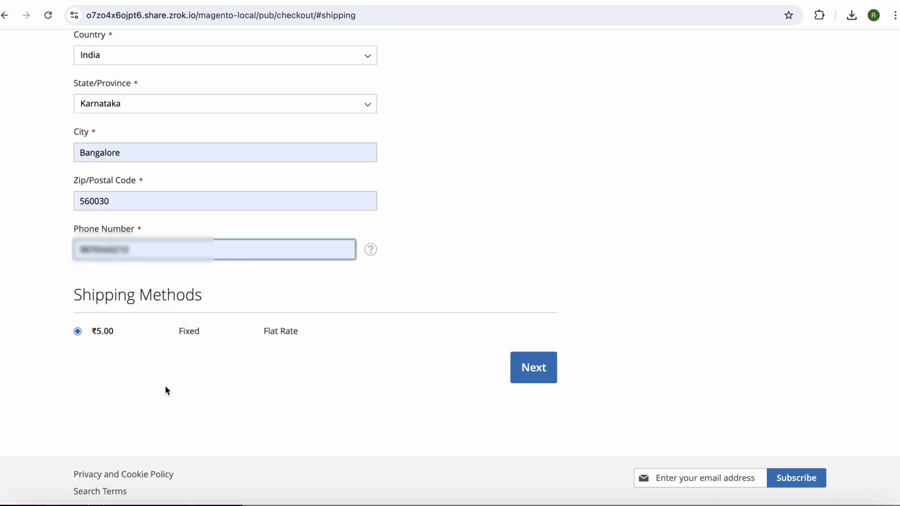
pyautogui.click(526, 367)
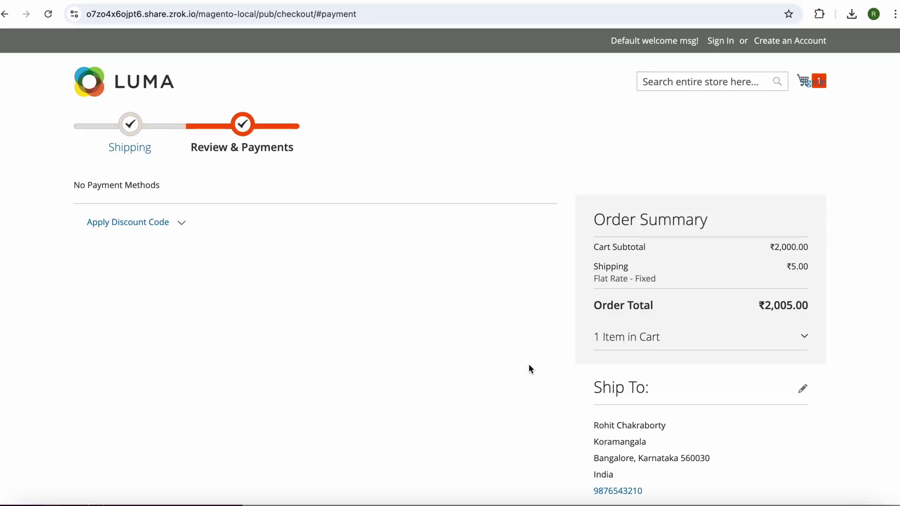
pyautogui.click(77, 253)
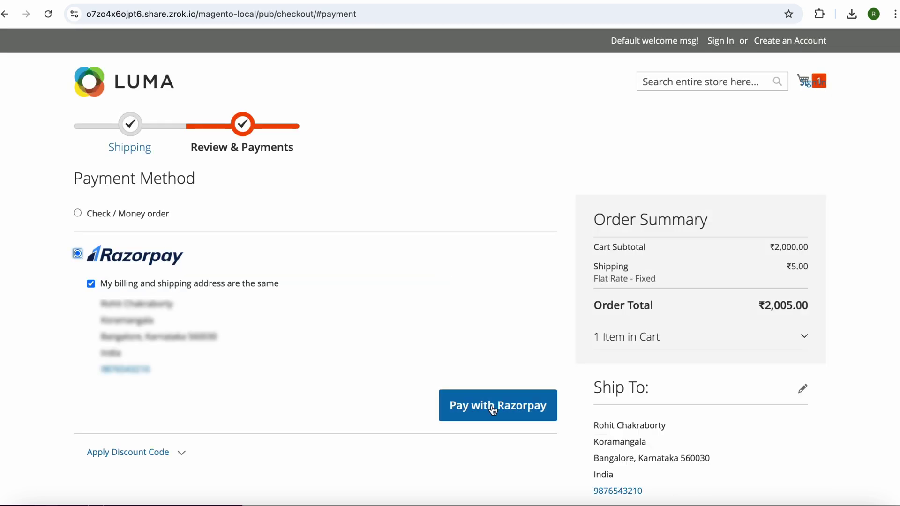
# Step: Pay the ₹2,005 order through UPI using the success@razorpay test ID
pyautogui.click(491, 406)
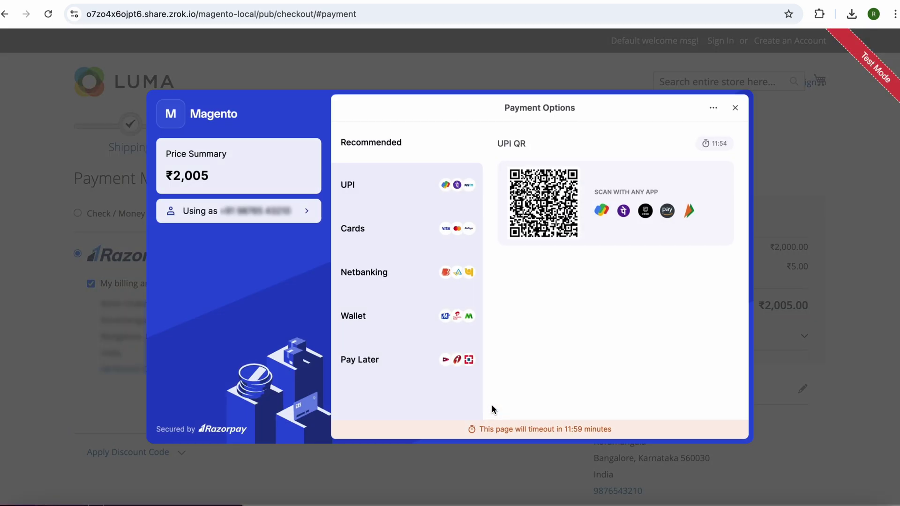
pyautogui.click(367, 187)
pyautogui.click(536, 312)
pyautogui.click(570, 338)
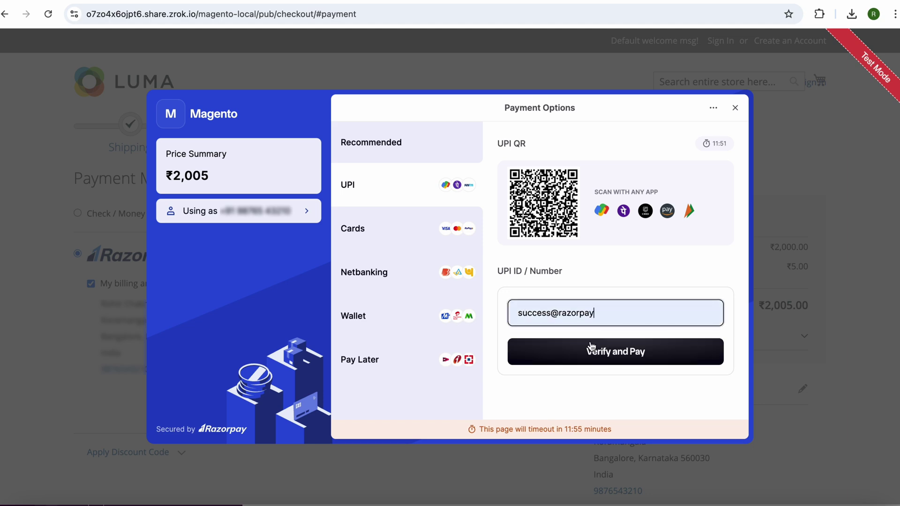
pyautogui.click(616, 357)
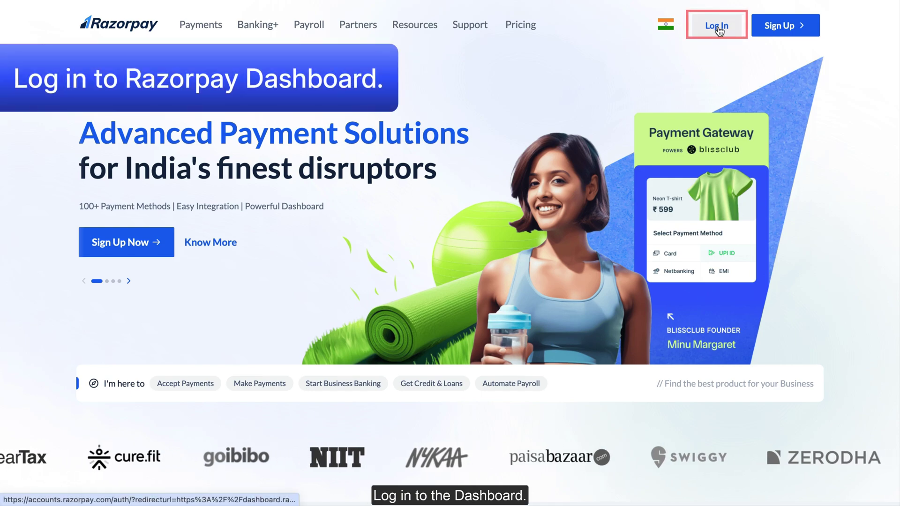
# Step: Log in to the Razorpay Dashboard and open the ₹2,005.34 payment's details under Transactions
pyautogui.click(719, 29)
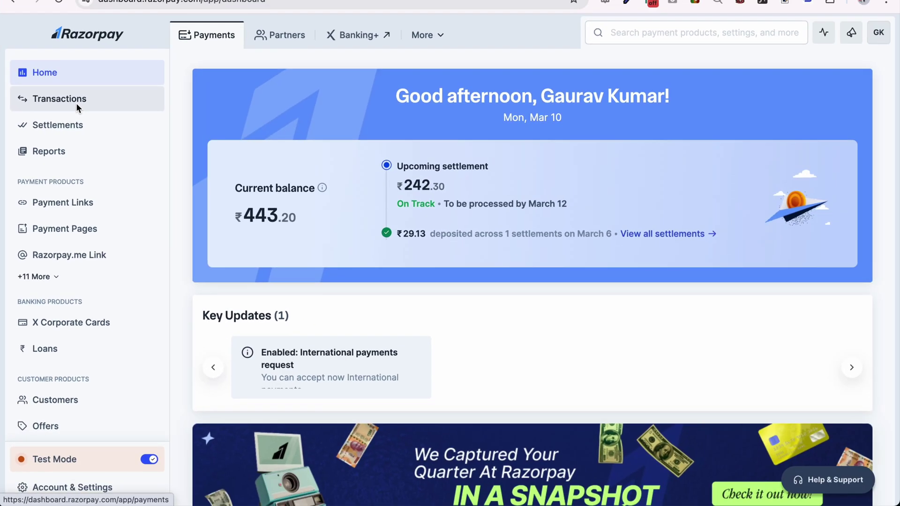
pyautogui.click(129, 96)
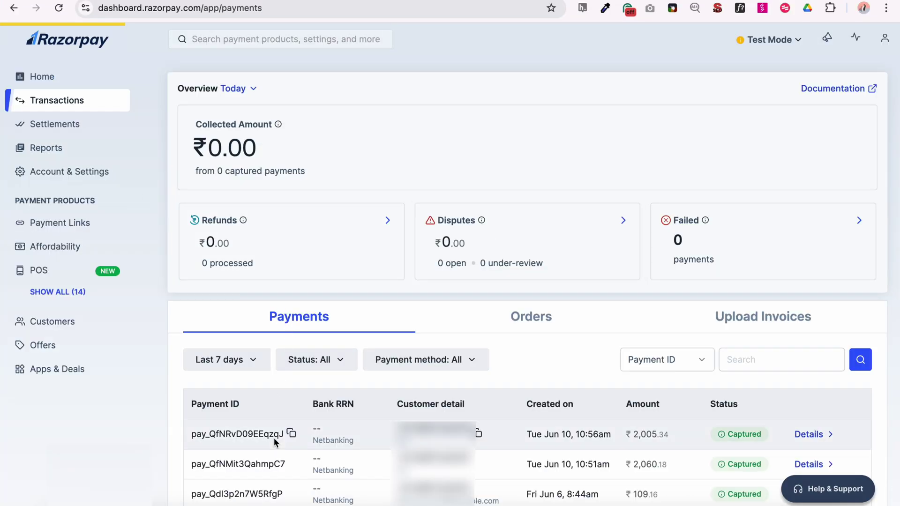
pyautogui.click(814, 434)
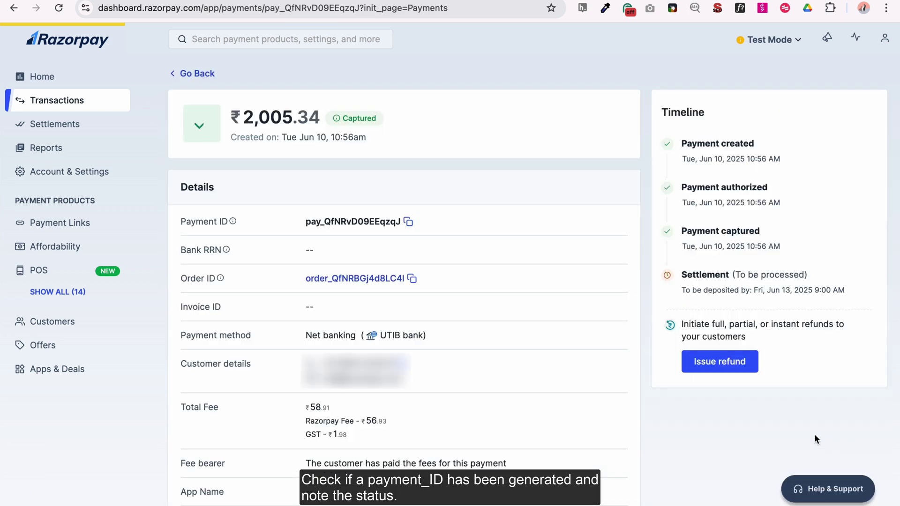